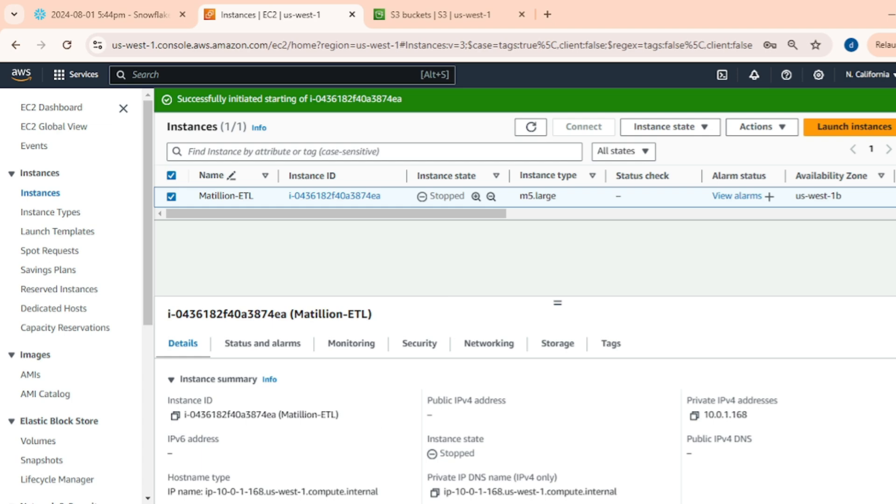
# Open the Amazon S3 console through the AWS service search for S3.
pyautogui.hotkey('alt', 'Tab')
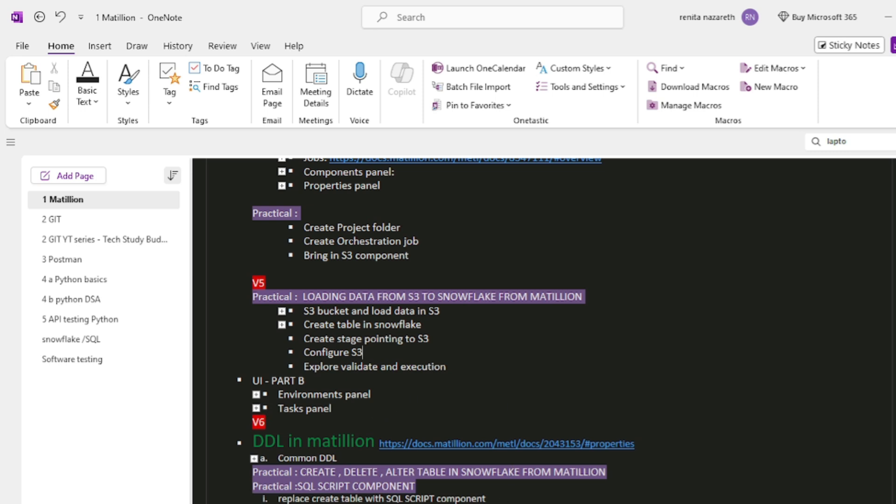
pyautogui.hotkey('alt', 'Tab')
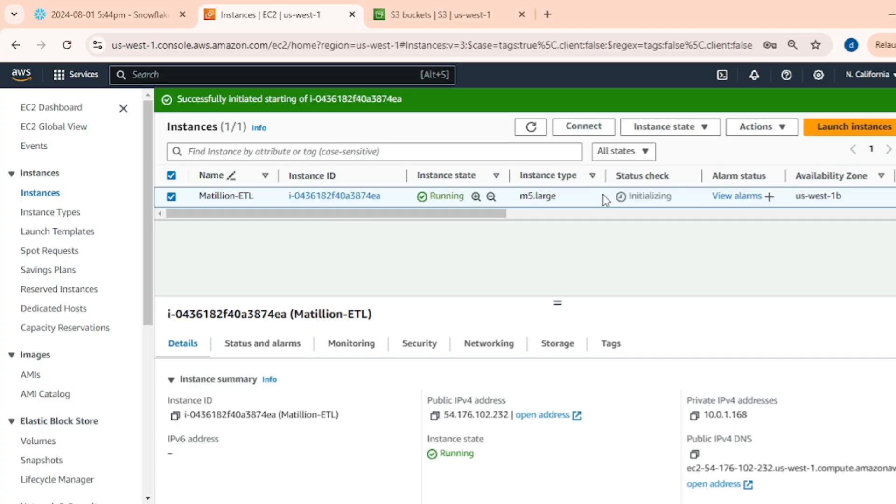
pyautogui.click(458, 4)
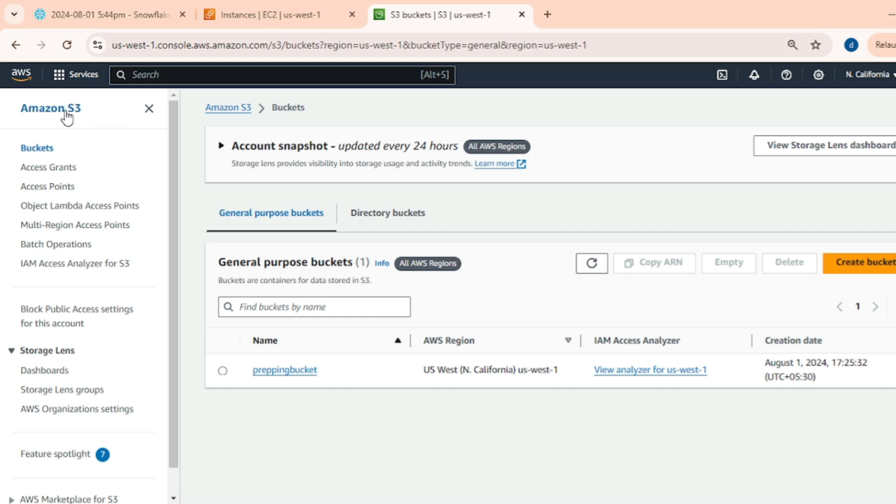
pyautogui.click(21, 75)
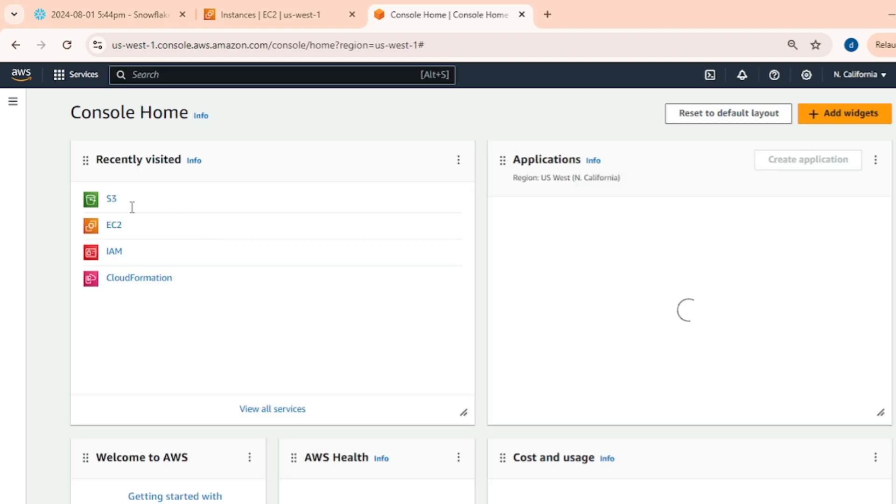
pyautogui.click(155, 75)
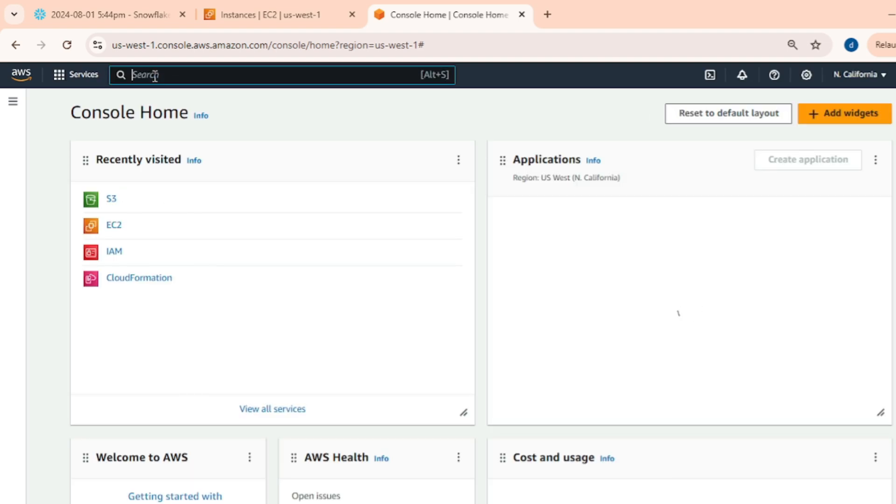
pyautogui.write('S3')
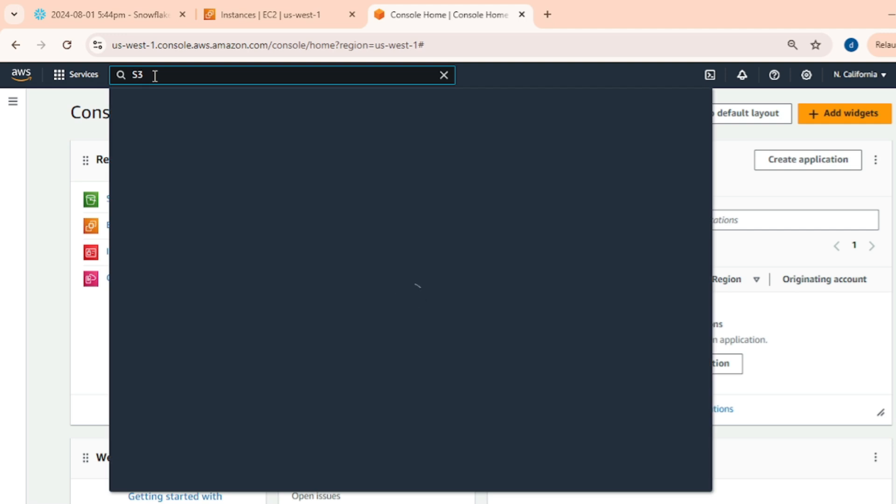
pyautogui.click(311, 176)
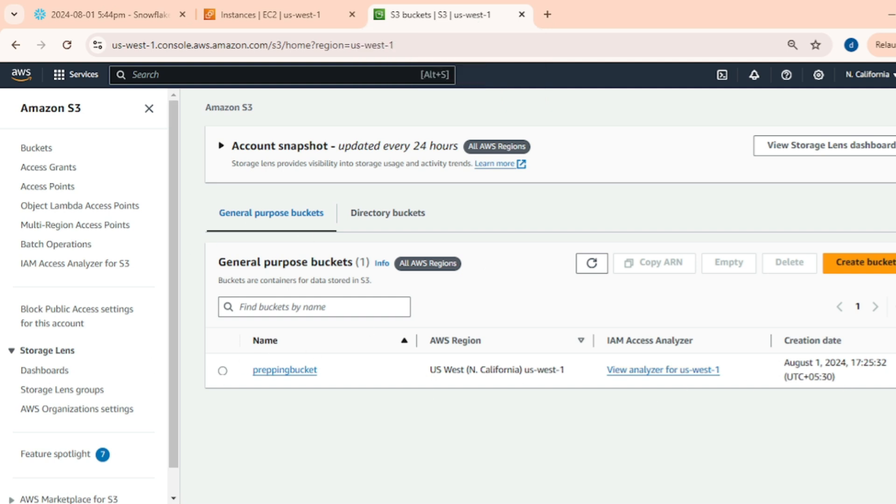
# Create a new general purpose bucket named techstudybuddybucket with default settings.
pyautogui.click(864, 264)
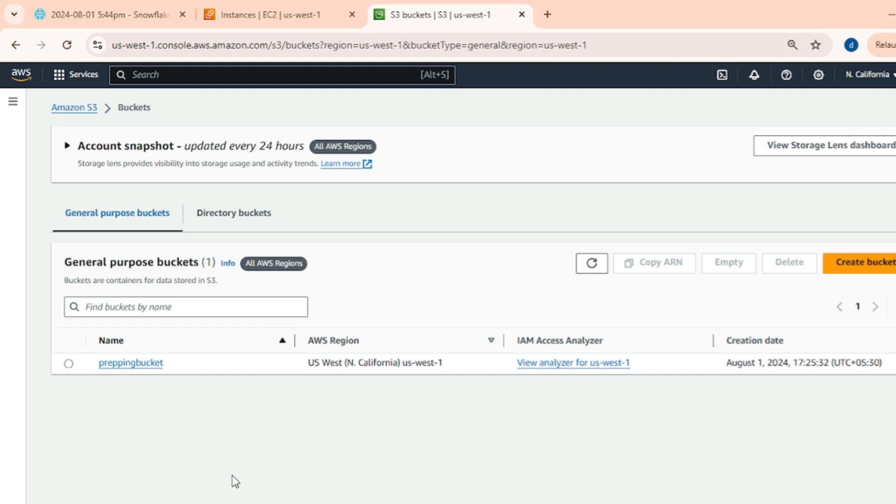
pyautogui.click(865, 262)
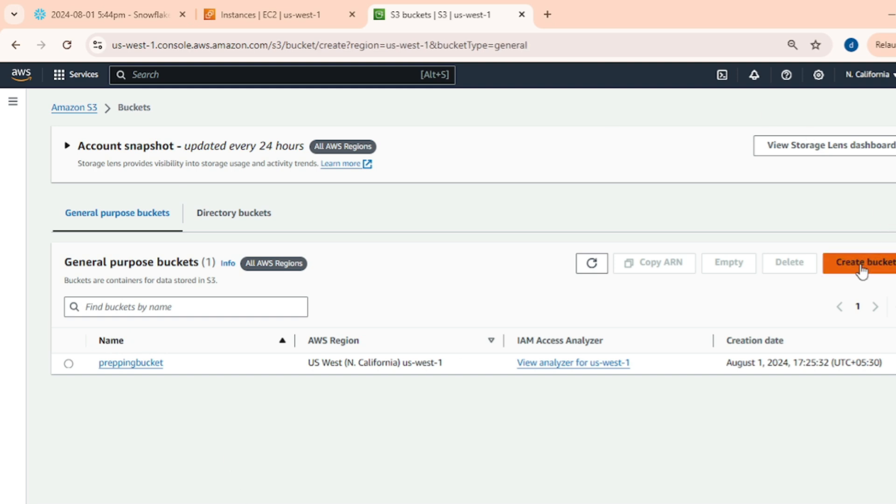
pyautogui.click(184, 298)
pyautogui.write('techstudybuddybucket')
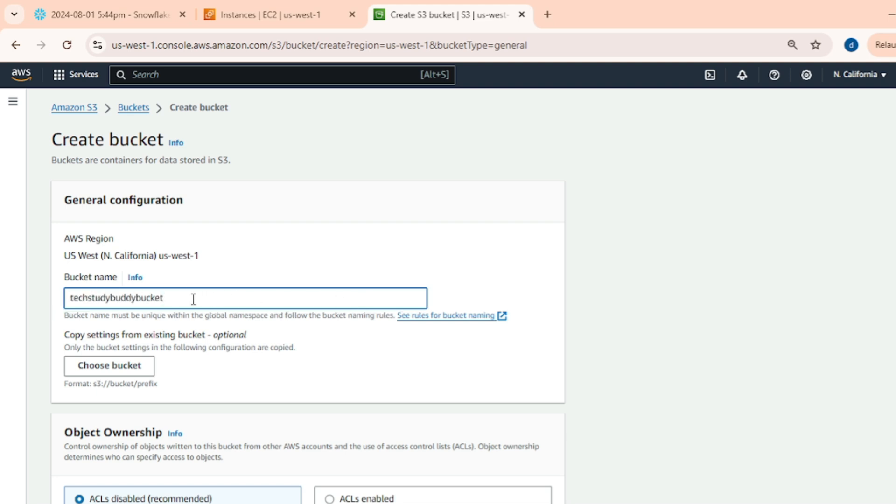
pyautogui.scroll(-20, 310, 294)
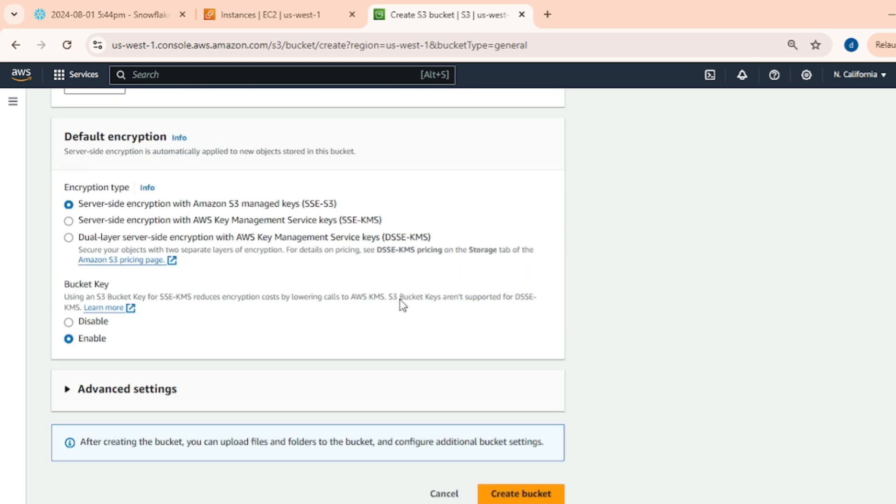
pyautogui.click(511, 485)
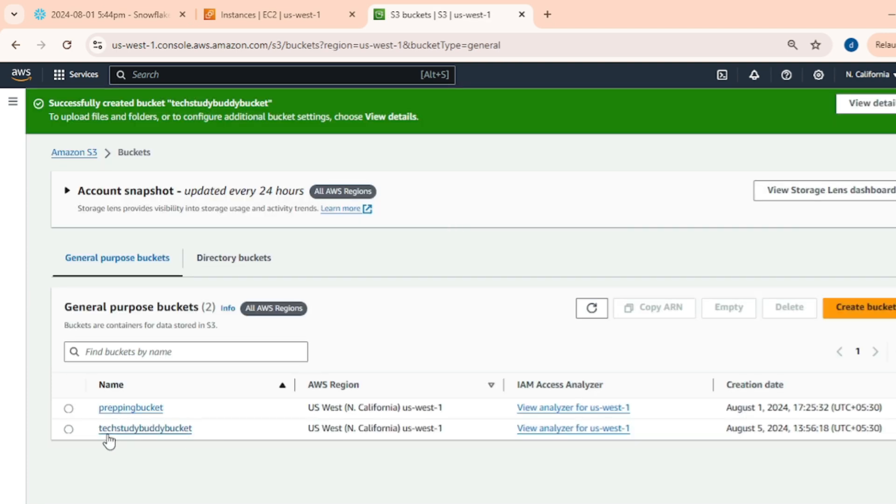
# Upload StudentRecords_2024.csv from the YTProjects folder into the techstudybuddybucket bucket.
pyautogui.click(136, 428)
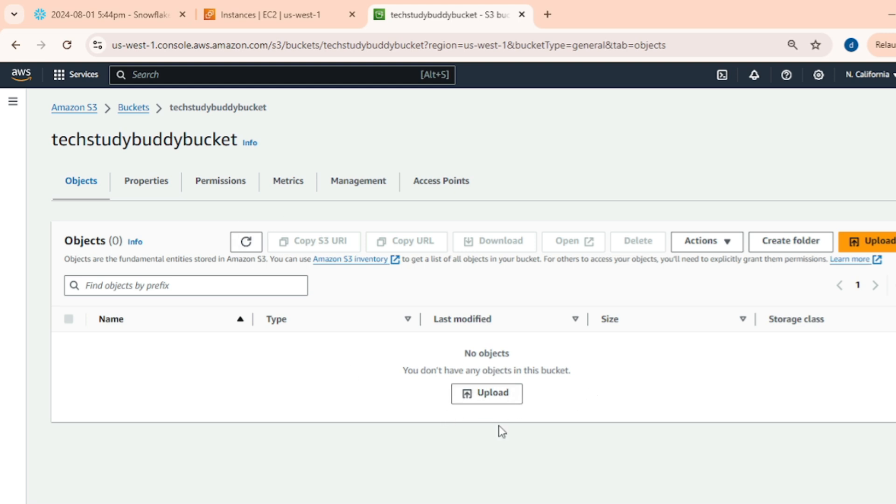
pyautogui.click(486, 399)
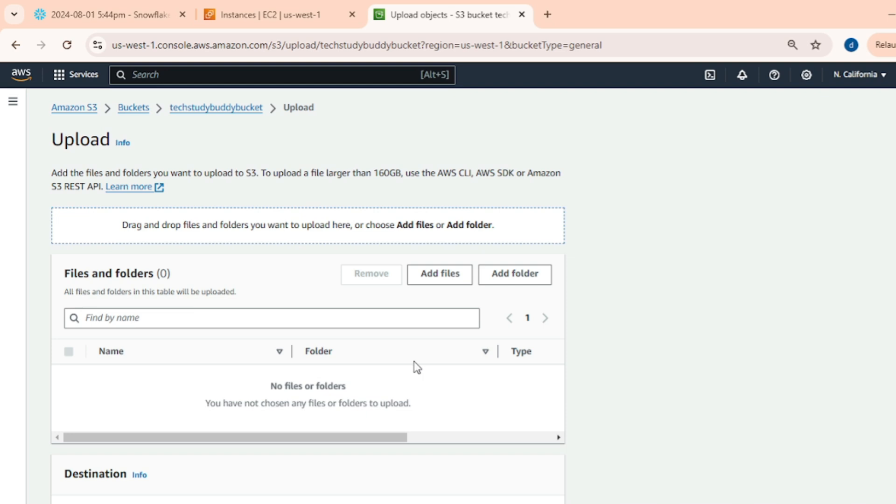
pyautogui.click(441, 279)
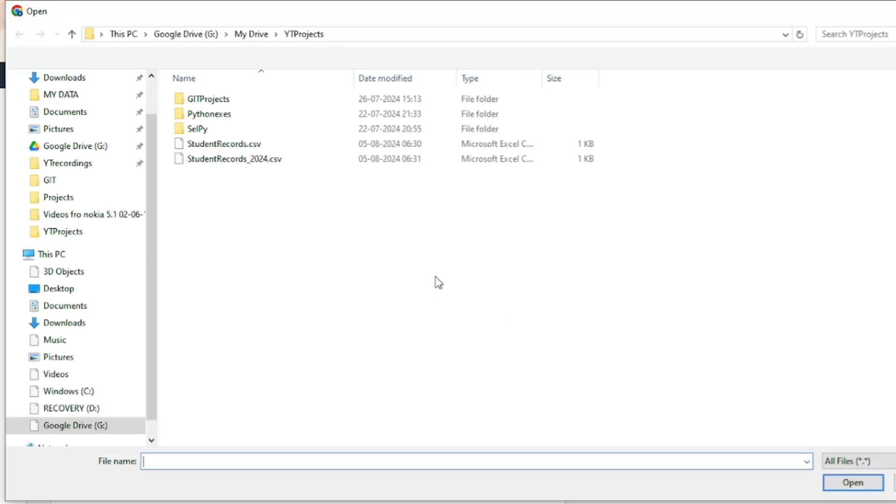
pyautogui.click(213, 159)
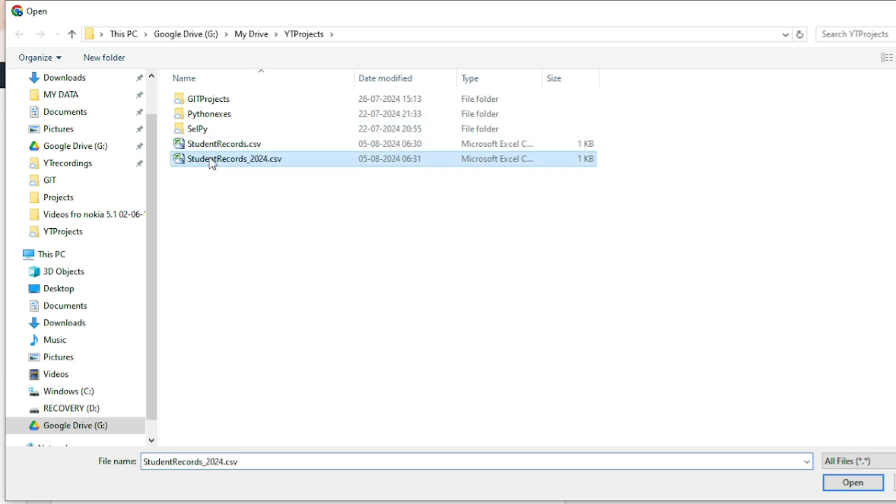
pyautogui.click(852, 485)
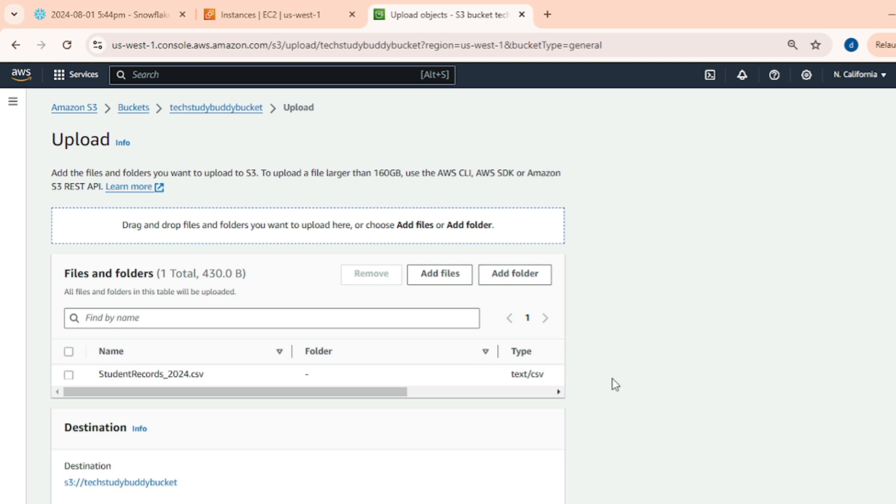
pyautogui.scroll(-3, 612, 378)
pyautogui.click(545, 482)
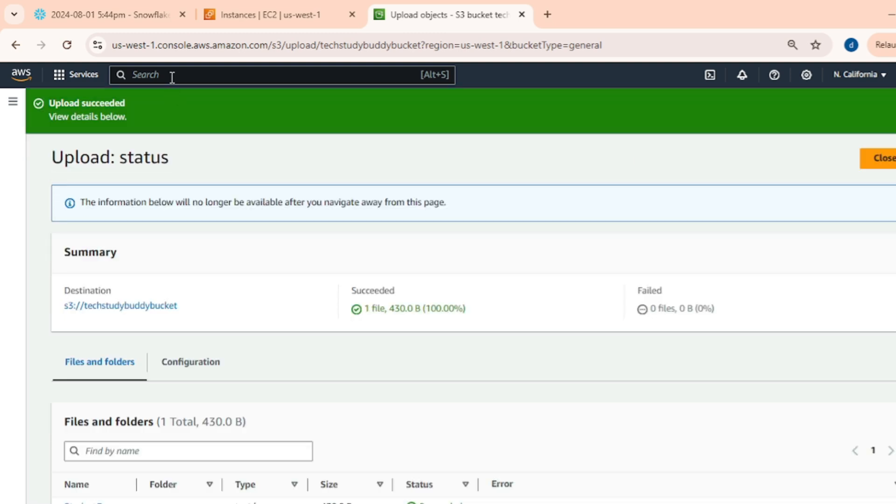
pyautogui.click(884, 161)
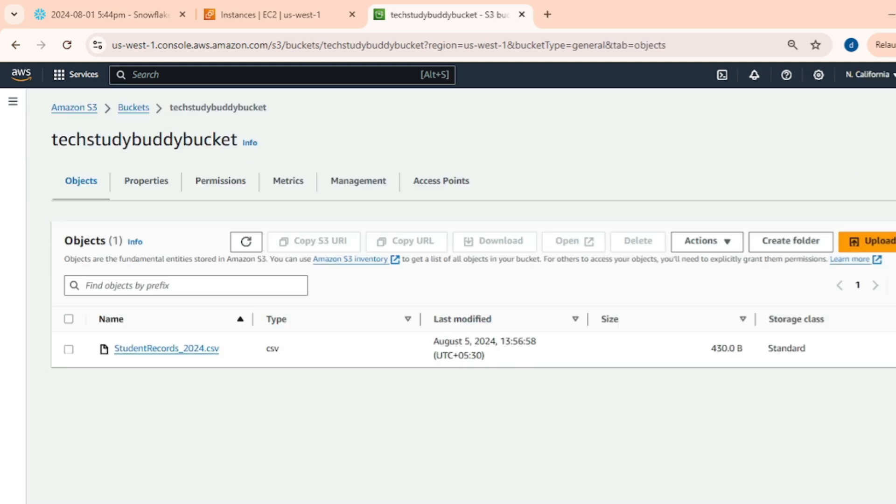
# In the notes, extend the 'Configure S3' item to read 'Configure S3 component'.
pyautogui.hotkey('alt', 'Tab')
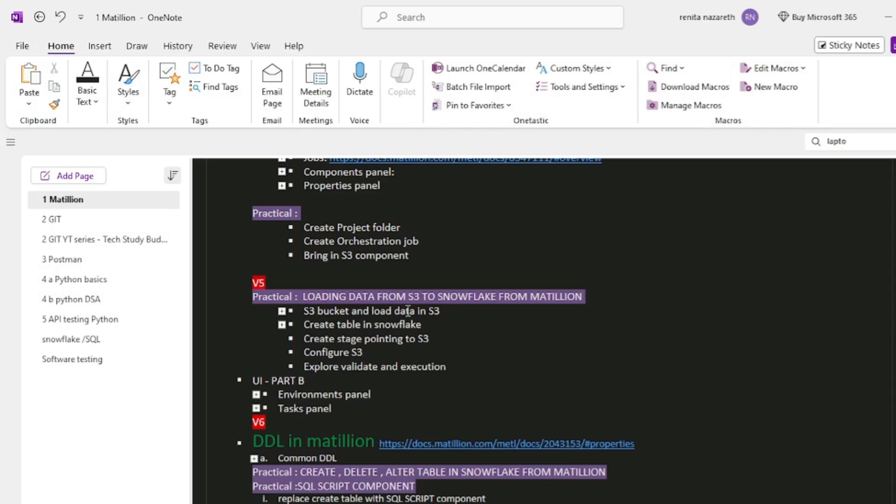
pyautogui.click(453, 321)
pyautogui.moveTo(303, 310); pyautogui.dragTo(454, 310)
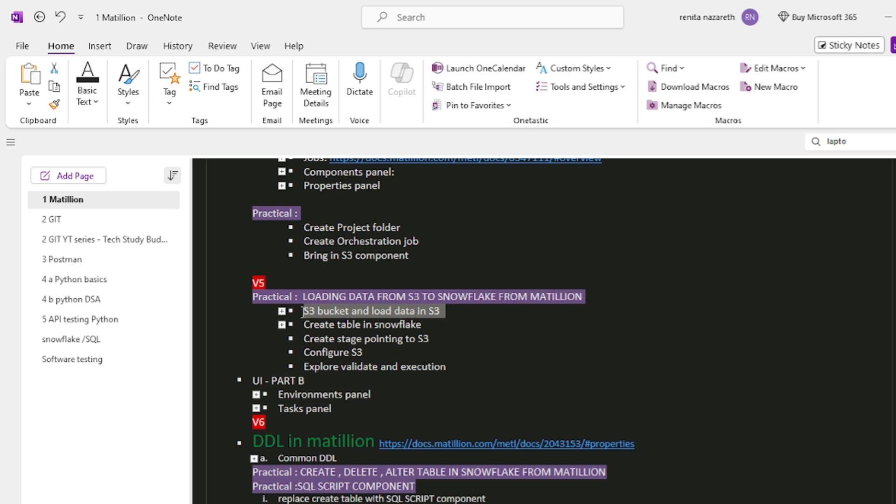
pyautogui.moveTo(301, 324); pyautogui.dragTo(451, 329)
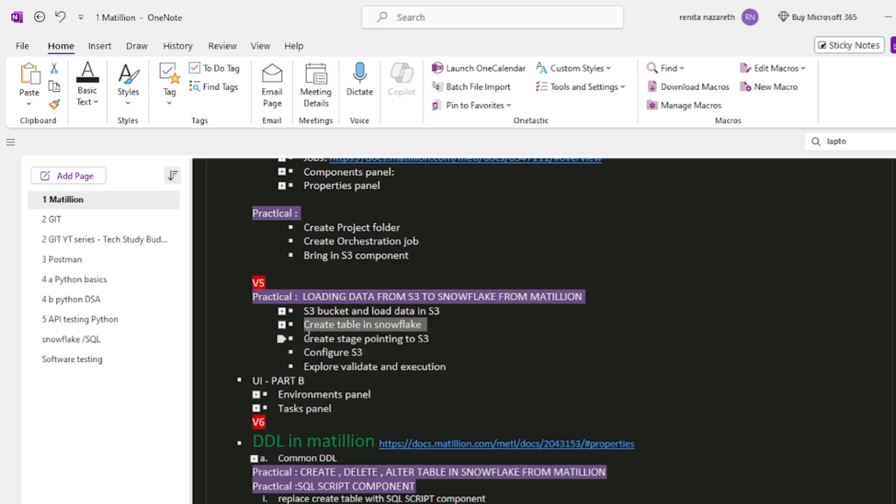
pyautogui.moveTo(302, 338); pyautogui.dragTo(432, 338)
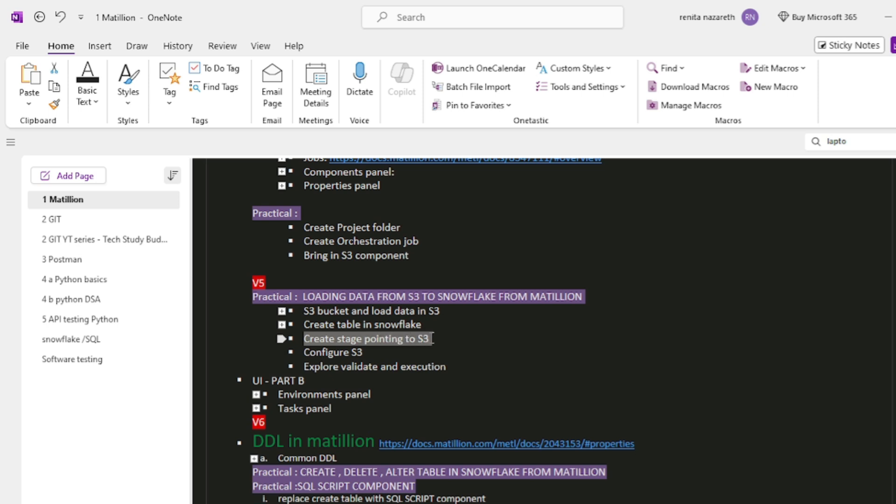
pyautogui.click(304, 352)
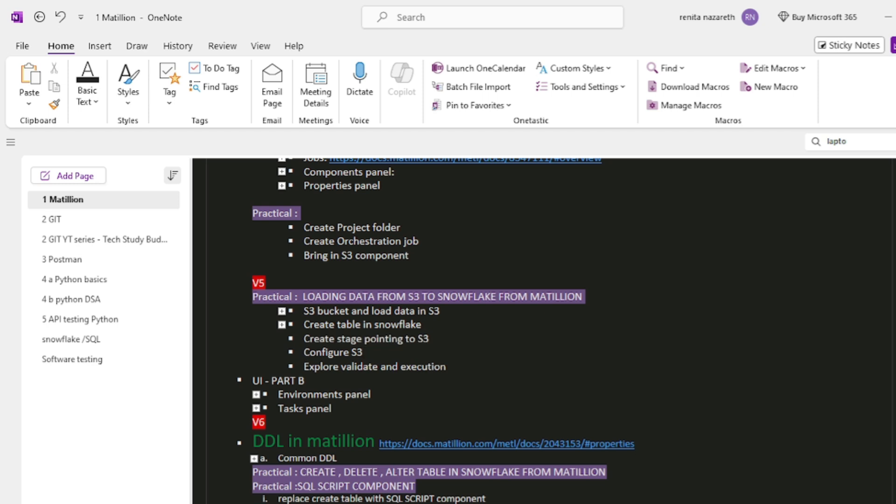
pyautogui.write('component')
# Add sub-notes 'NOTE: Data created by Chatgpt.' and 'Github file link' under the S3 bucket item.
pyautogui.click(889, 18)
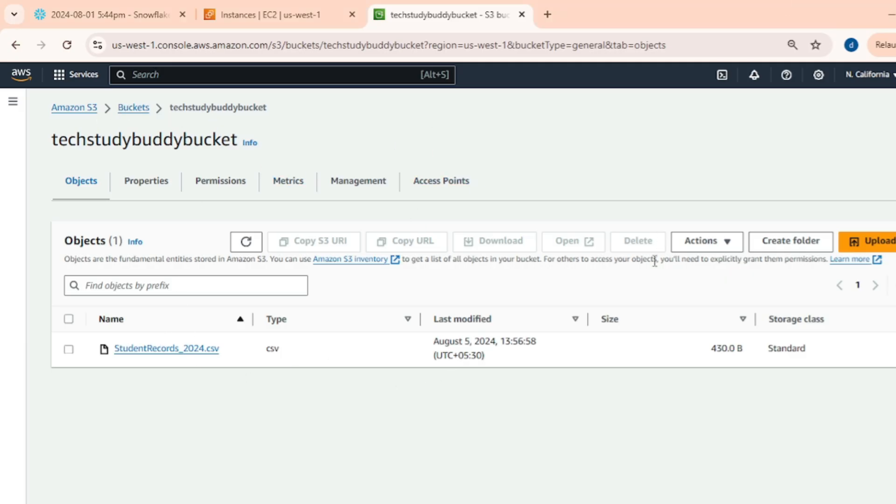
pyautogui.click(117, 14)
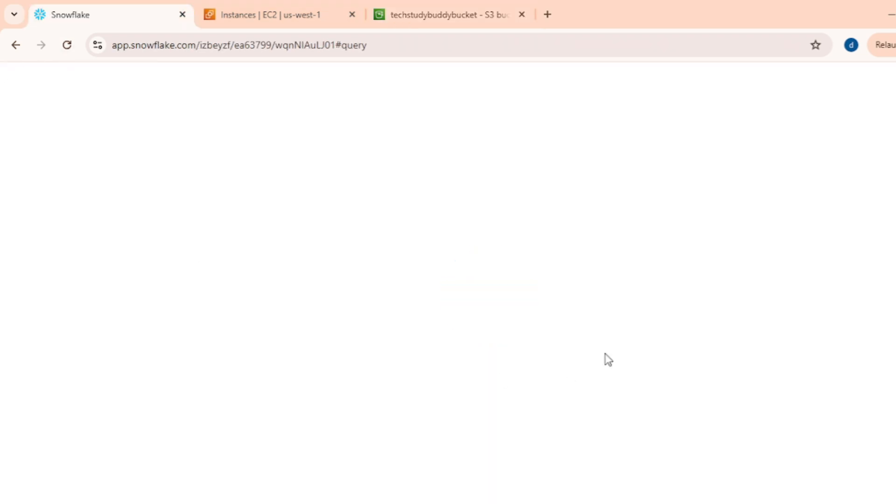
pyautogui.click(476, 418)
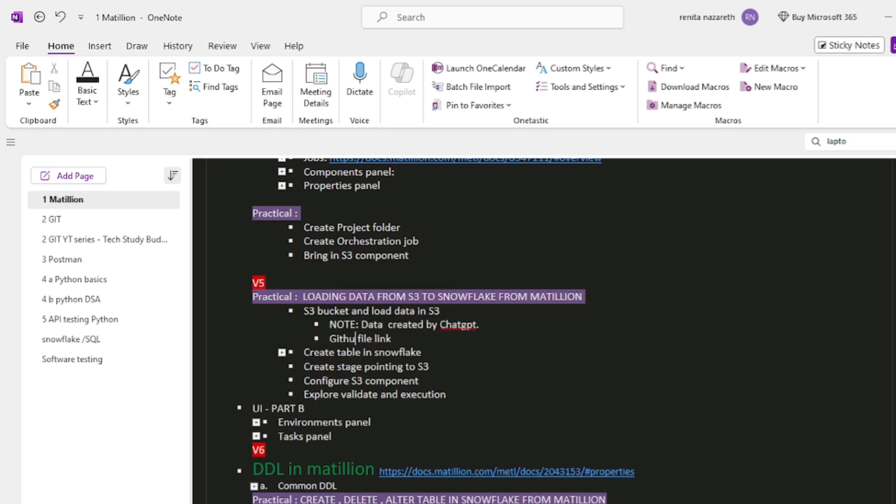
pyautogui.write('b file link')
pyautogui.click(423, 338)
# Expand the 'Create table in snowflake' item and select the CREATE TABLE StudentRecords script.
pyautogui.doubleClick(282, 352)
pyautogui.click(663, 377)
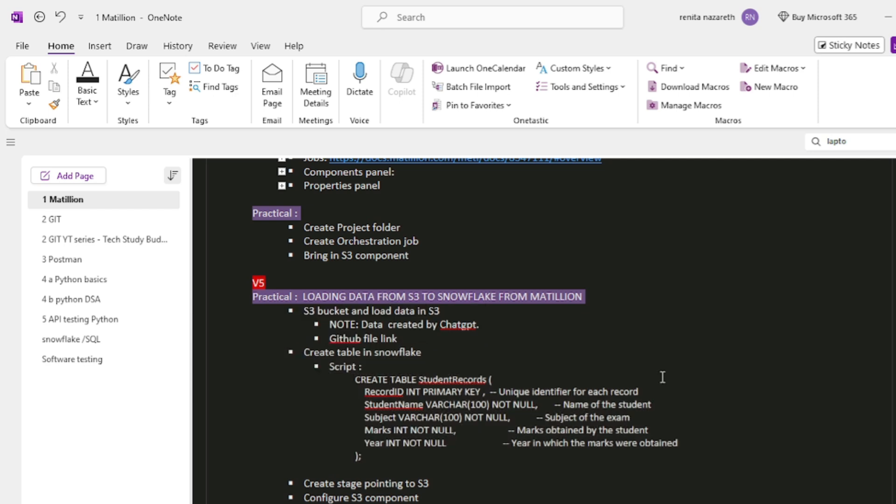
pyautogui.scroll(-3, 710, 392)
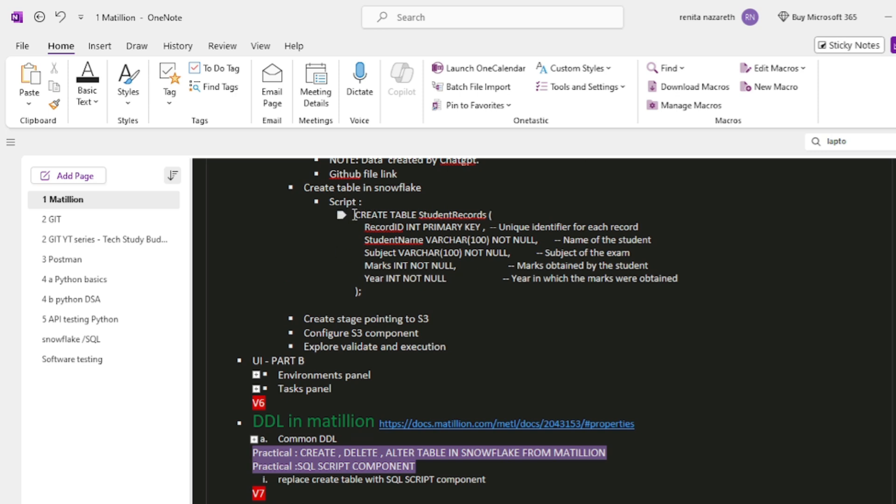
pyautogui.moveTo(353, 214); pyautogui.dragTo(413, 291)
pyautogui.hotkey('ctrl', 'c')
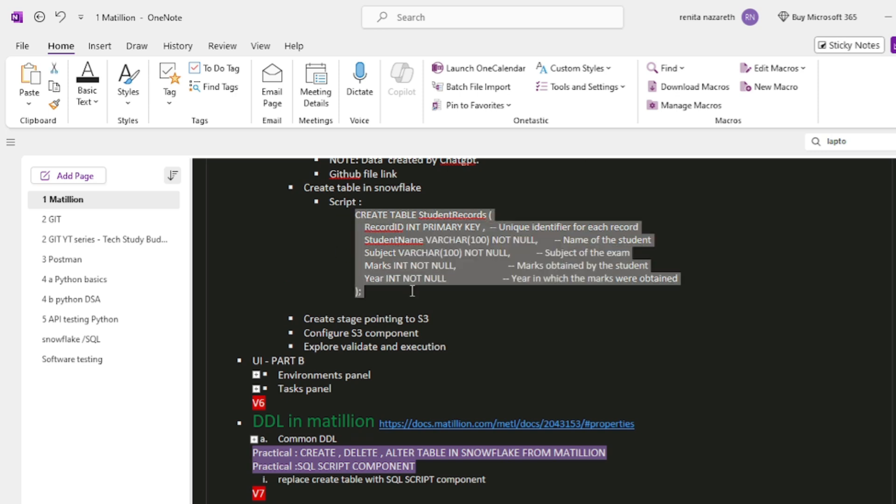
# Switch to the Snowflake worksheet and set its context to the DEMO database and DEMOSCHEMA schema.
pyautogui.hotkey('alt', 'Tab')
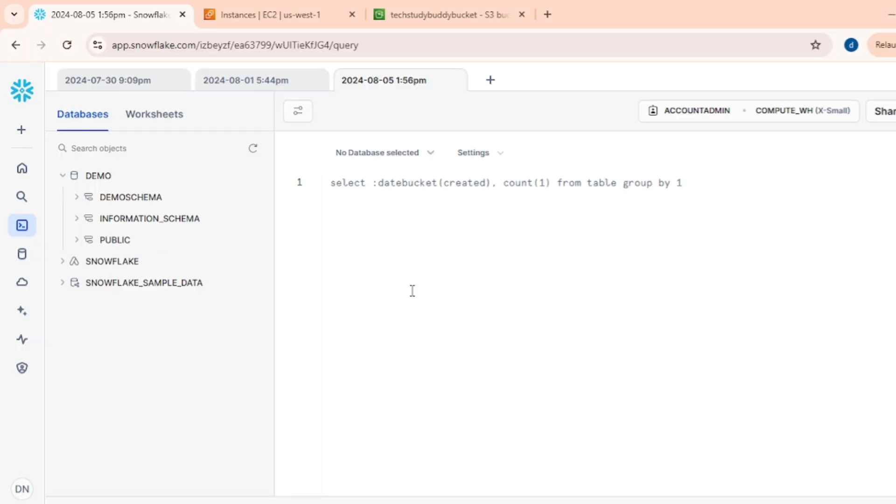
pyautogui.click(340, 159)
pyautogui.click(373, 224)
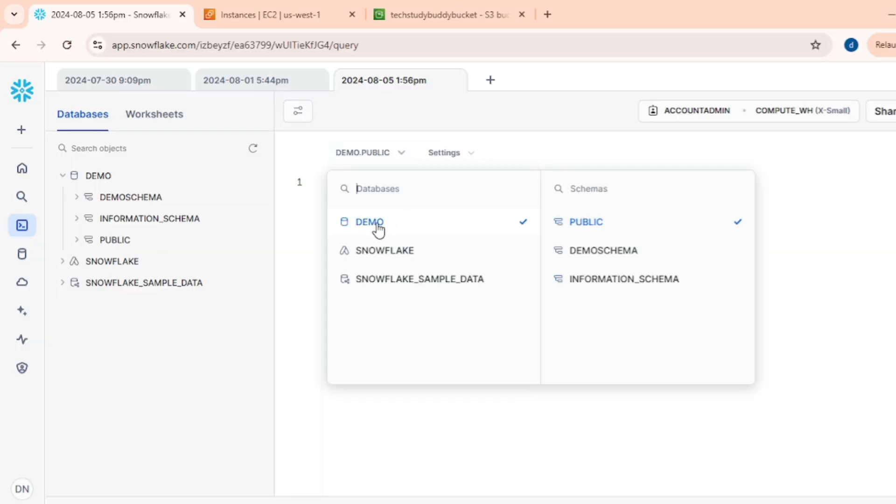
pyautogui.click(621, 257)
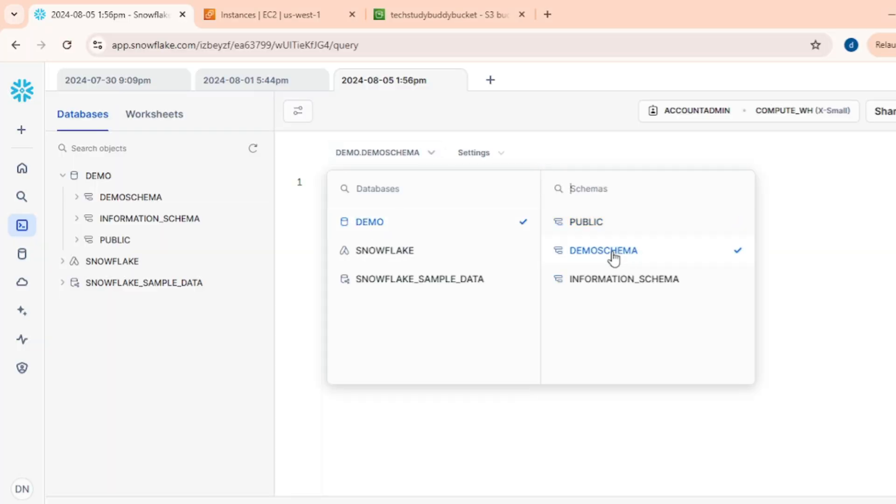
# Paste the CREATE TABLE script into the worksheet, rename the table to demoStudentRecords, and run it.
pyautogui.click(863, 309)
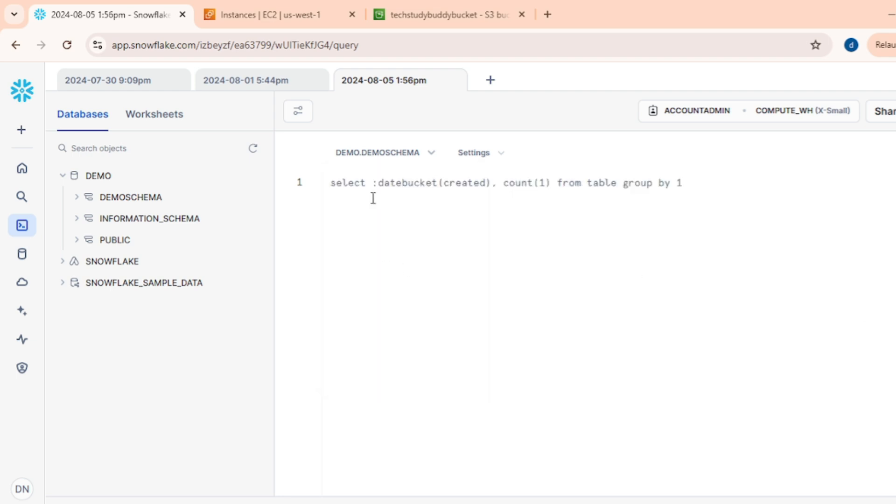
pyautogui.hotkey('ctrl', 'v')
pyautogui.write('demo')
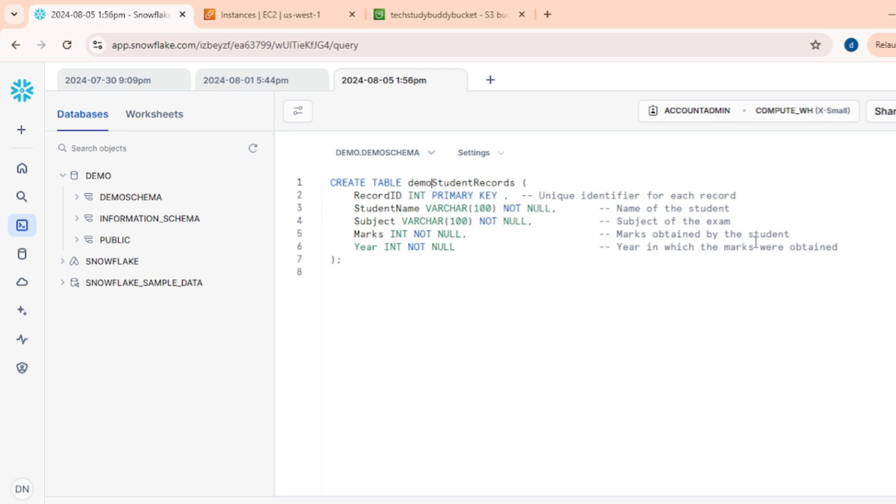
pyautogui.hotkey('ctrl', 'Return')
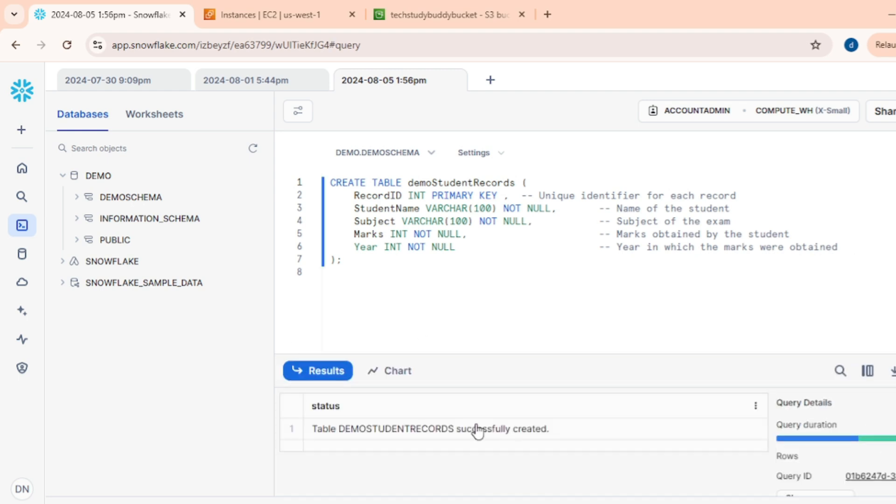
# Expand the DEMO database's DEMOSCHEMA tables in the object browser to inspect the new DEMOSTUDENTRECORDS table.
pyautogui.click(75, 176)
pyautogui.click(75, 176)
pyautogui.moveTo(140, 207)
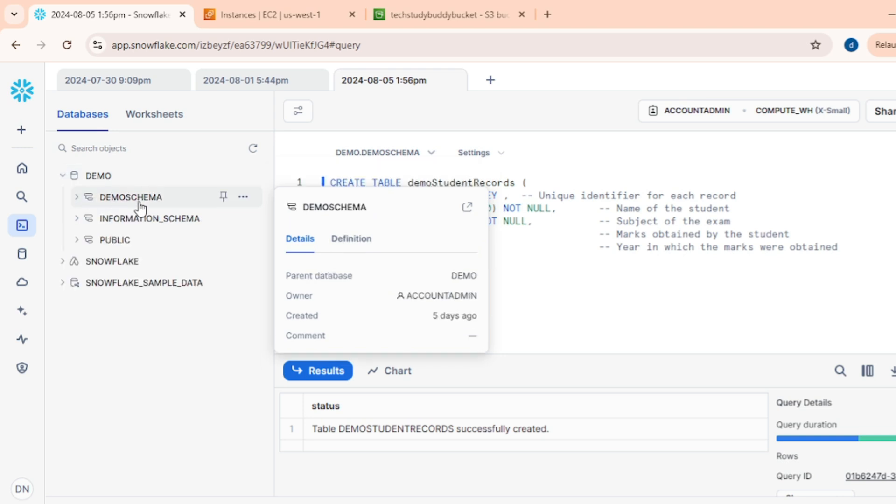
pyautogui.click(77, 197)
pyautogui.click(93, 219)
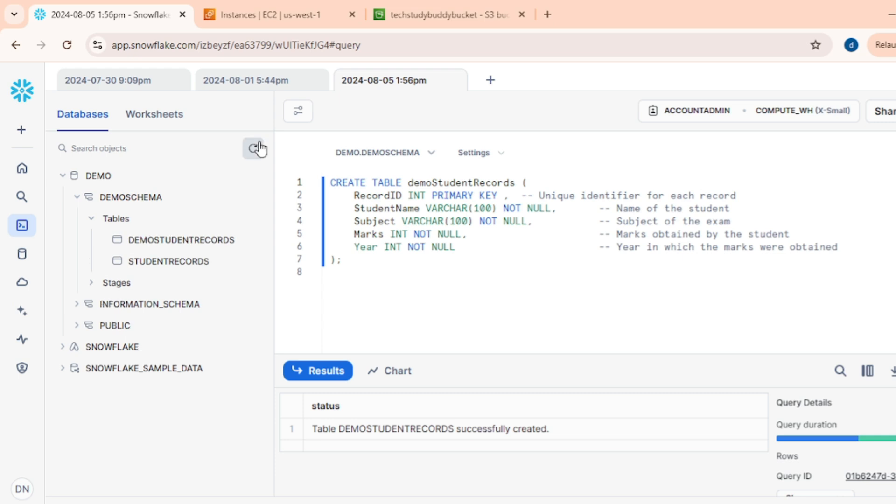
pyautogui.moveTo(196, 253)
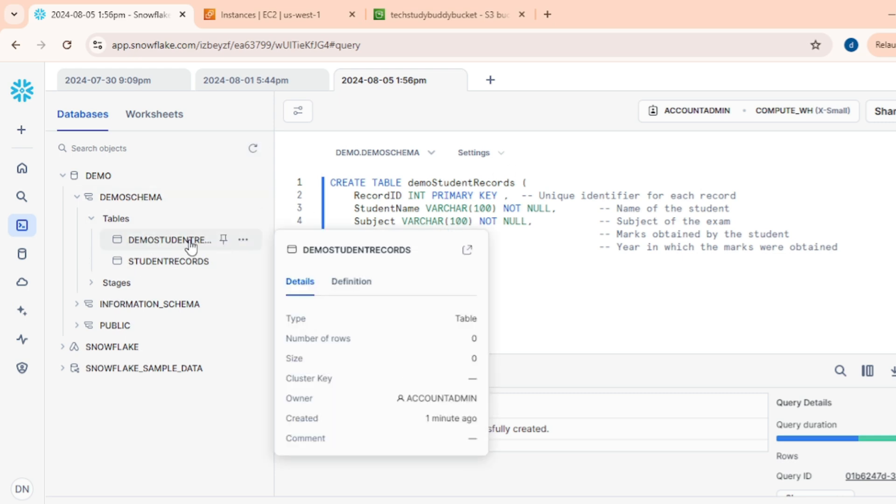
pyautogui.click(524, 181)
# Switch to the notes and collapse the 'S3 bucket and load data in S3' and 'Create table in snowflake' items.
pyautogui.hotkey('alt', 'Tab')
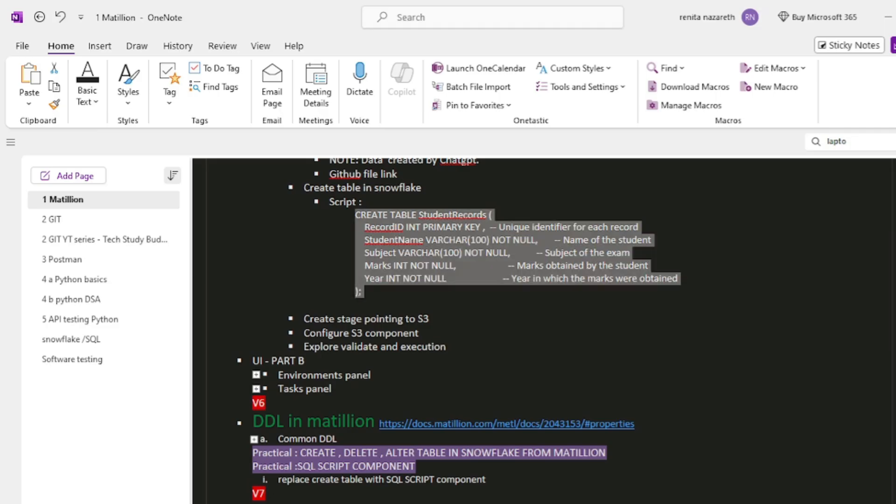
pyautogui.scroll(3, 320, 290)
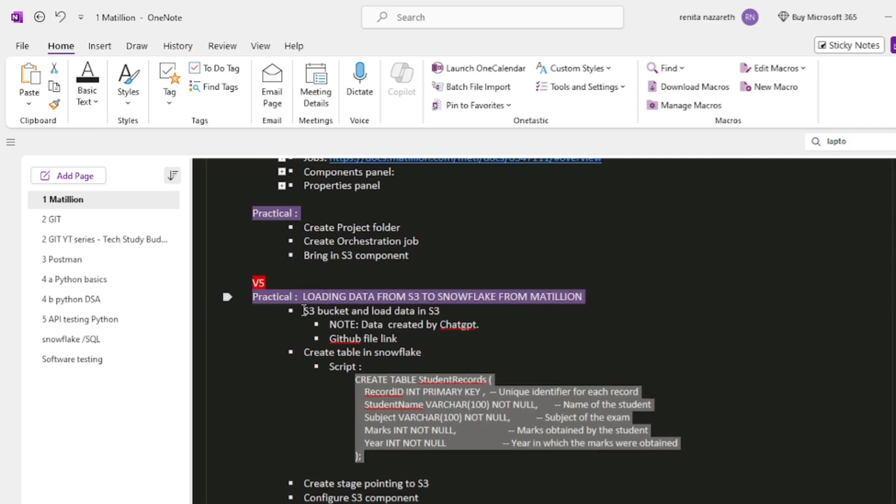
pyautogui.doubleClick(282, 313)
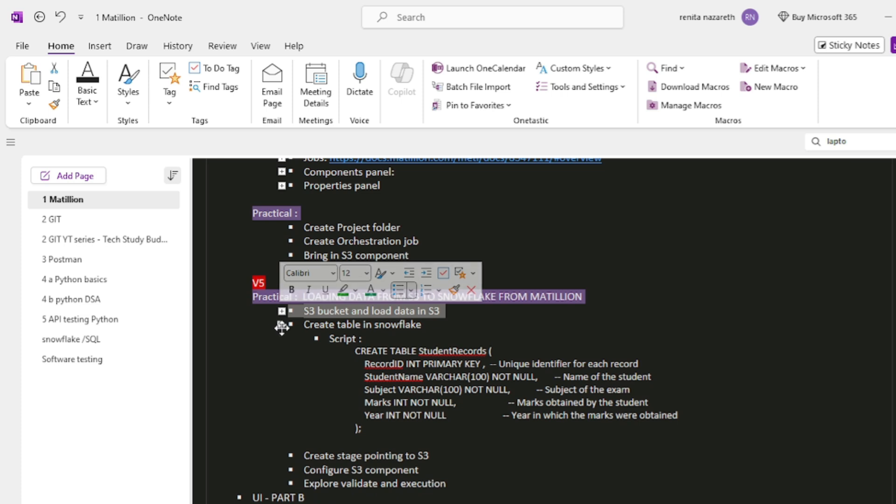
pyautogui.click(282, 326)
pyautogui.doubleClick(282, 327)
pyautogui.click(460, 335)
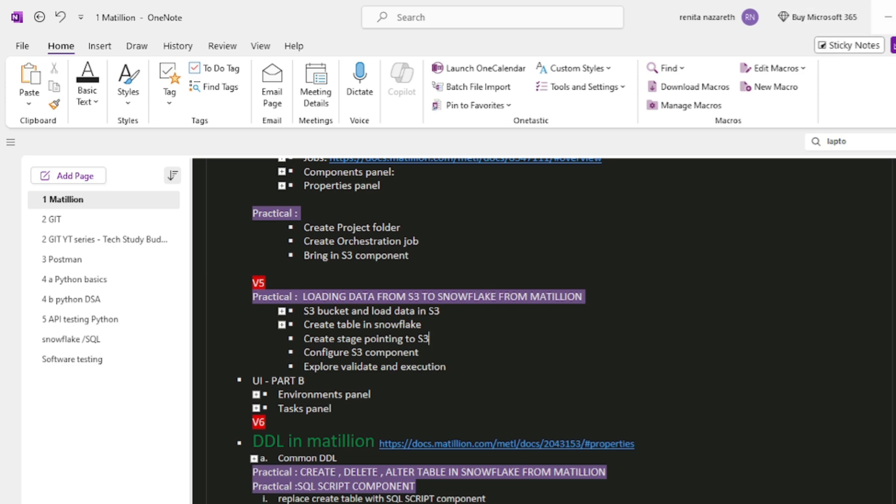
# Go to the EC2 instances console in the browser and select the Matillion-ETL instance.
pyautogui.click(887, 17)
pyautogui.click(433, 14)
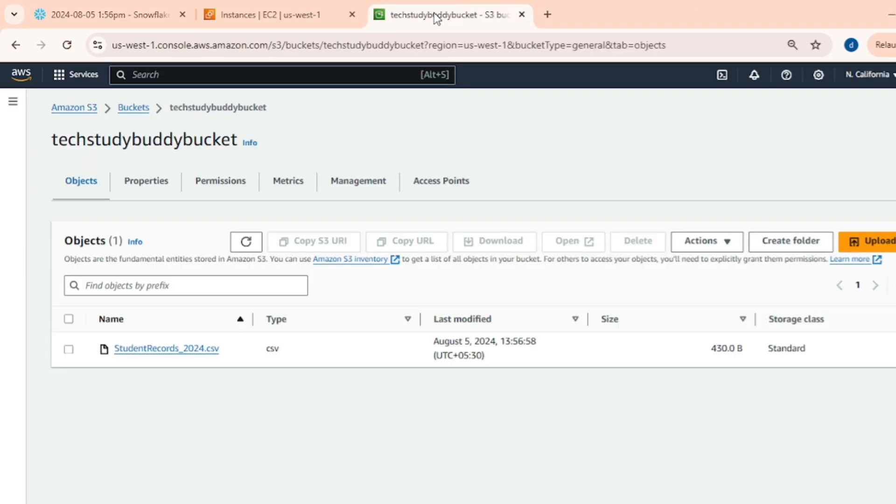
pyautogui.click(275, 14)
pyautogui.click(67, 41)
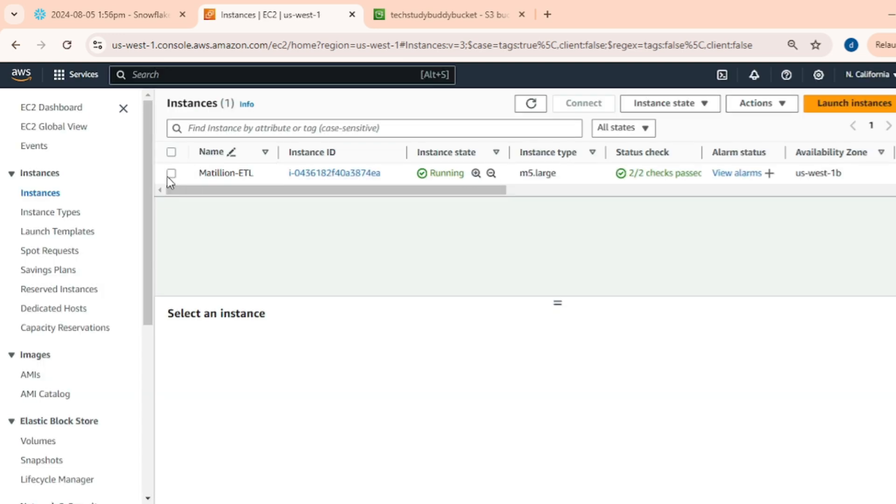
pyautogui.click(173, 174)
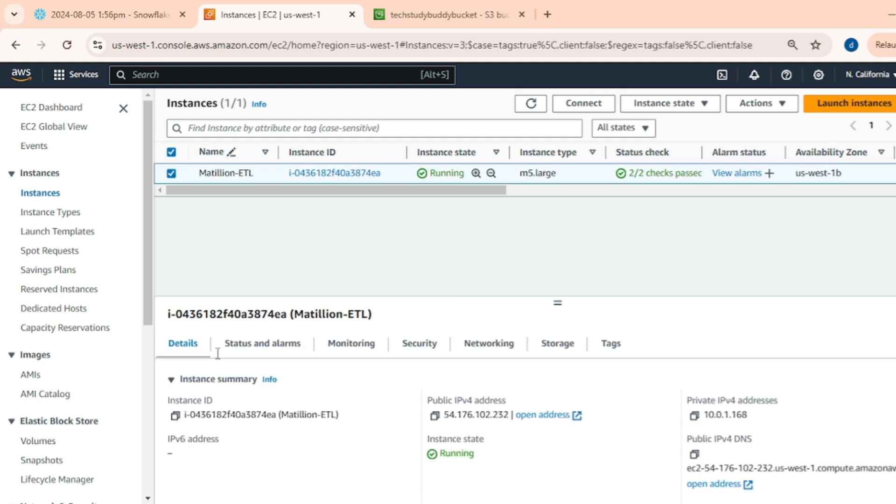
# Copy the instance ID and open the instance's public IPv4 address, continuing past the certificate warning.
pyautogui.click(175, 416)
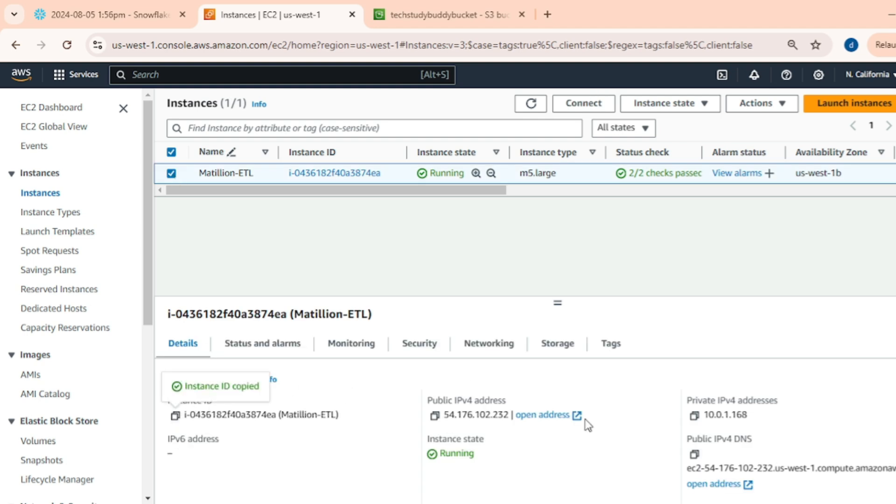
pyautogui.click(551, 416)
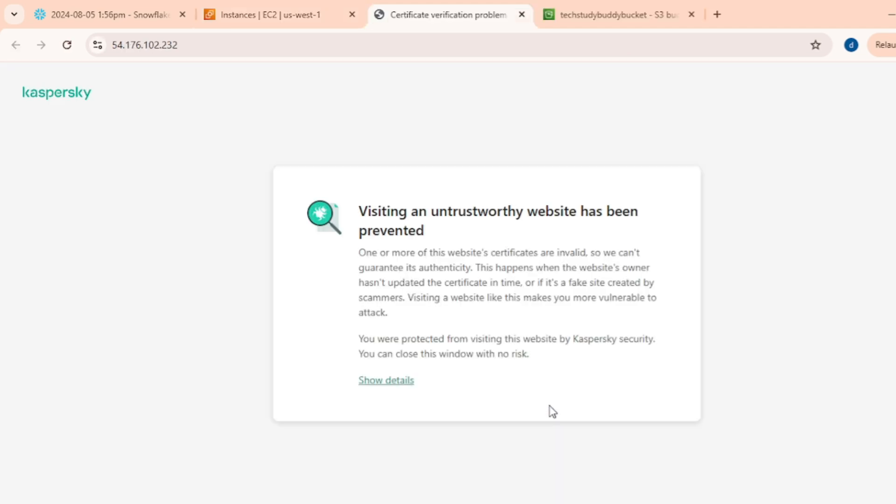
pyautogui.click(360, 381)
pyautogui.click(481, 424)
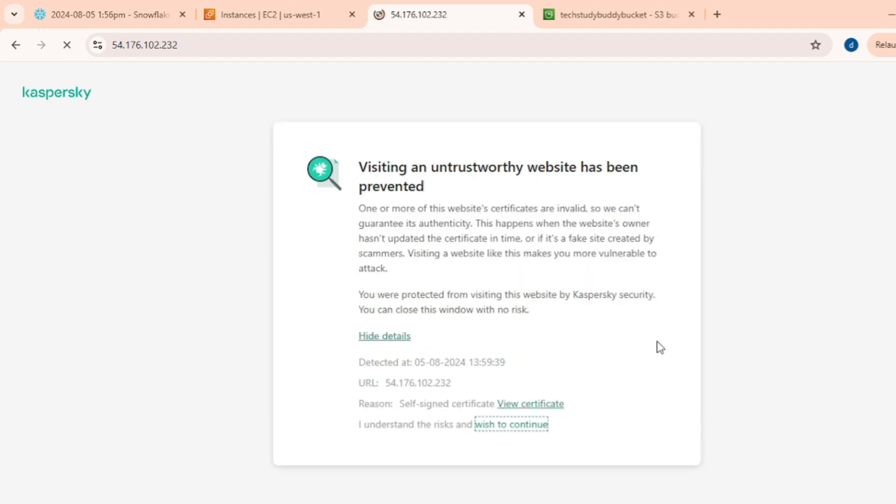
pyautogui.click(522, 282)
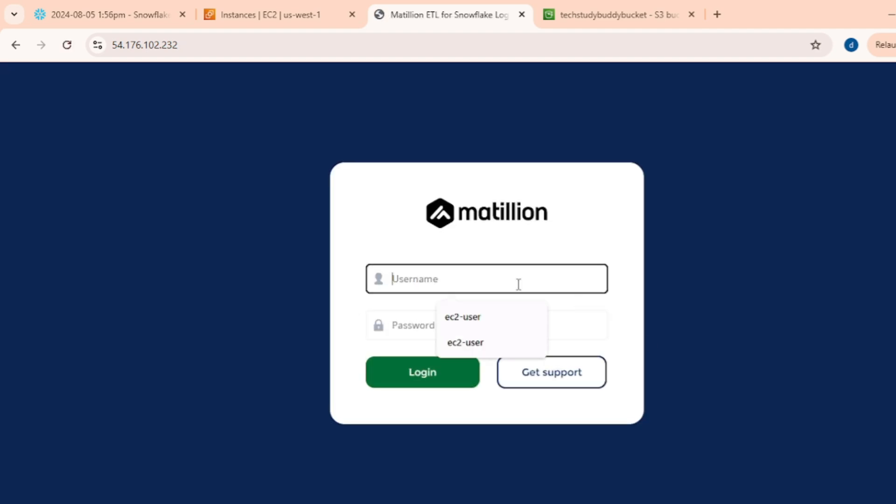
# Log in to Matillion as ec2-user, pasting the password into the password field.
pyautogui.click(469, 320)
pyautogui.click(426, 323)
pyautogui.hotkey('ctrl', 'v')
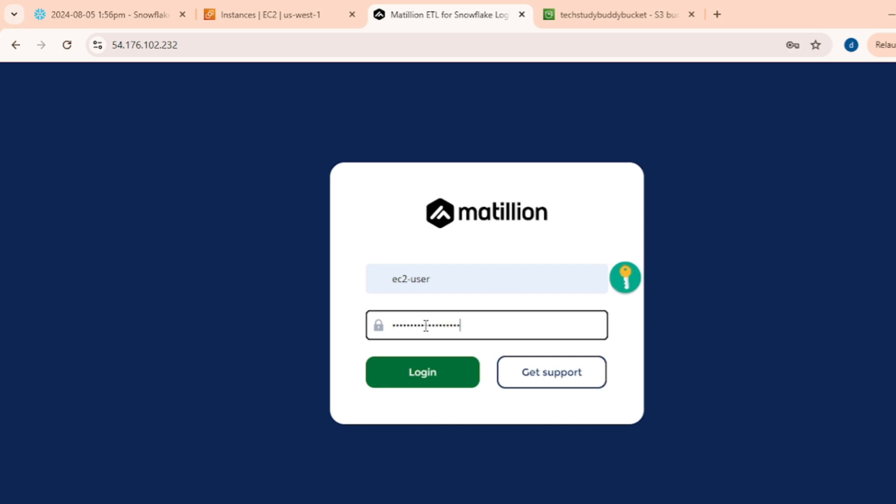
pyautogui.click(406, 384)
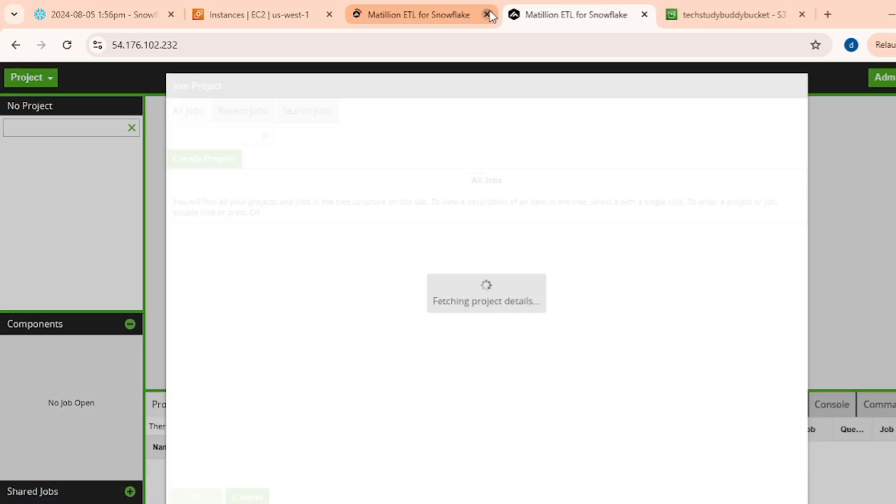
# Close the duplicate Matillion tab and join the Demo_Name project under Demo_Group.
pyautogui.click(486, 14)
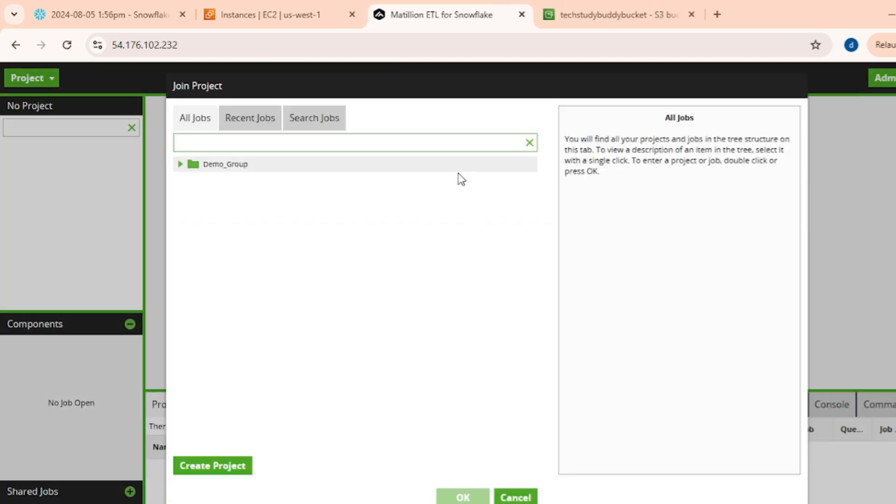
pyautogui.click(180, 165)
pyautogui.click(211, 184)
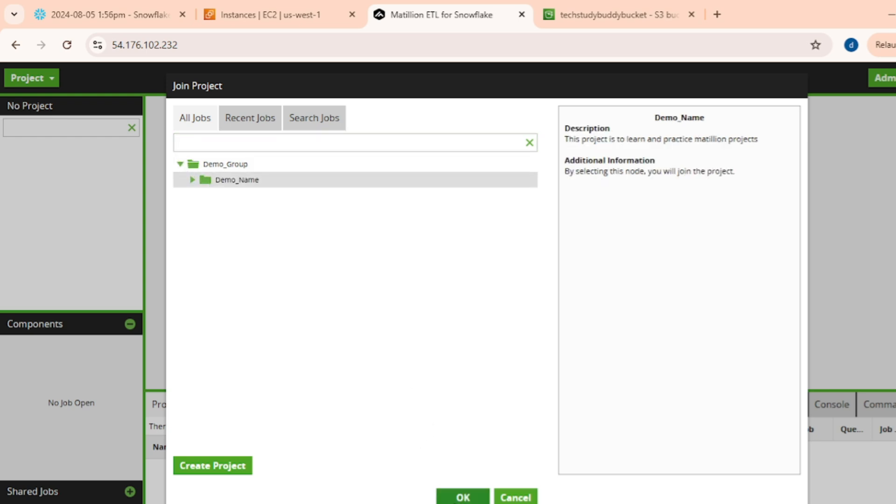
pyautogui.click(445, 496)
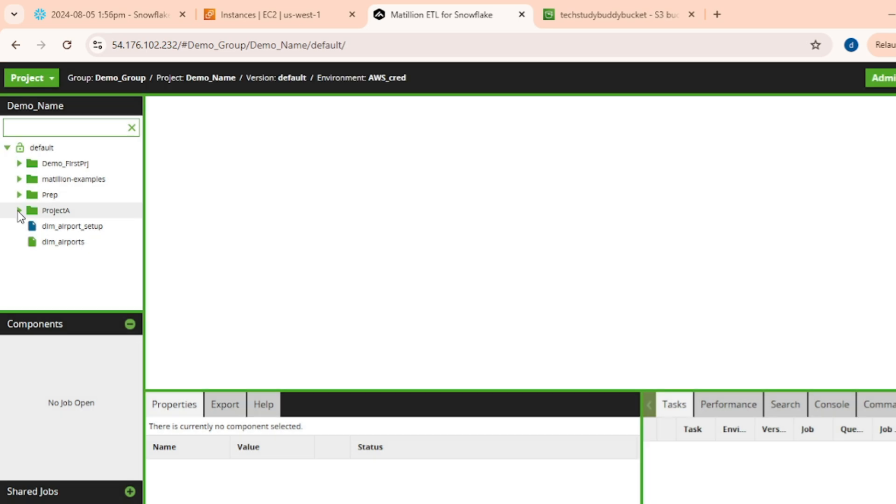
# Open the S3Load orchestration job in ProjectA and move the Start component to the canvas's left side.
pyautogui.click(19, 210)
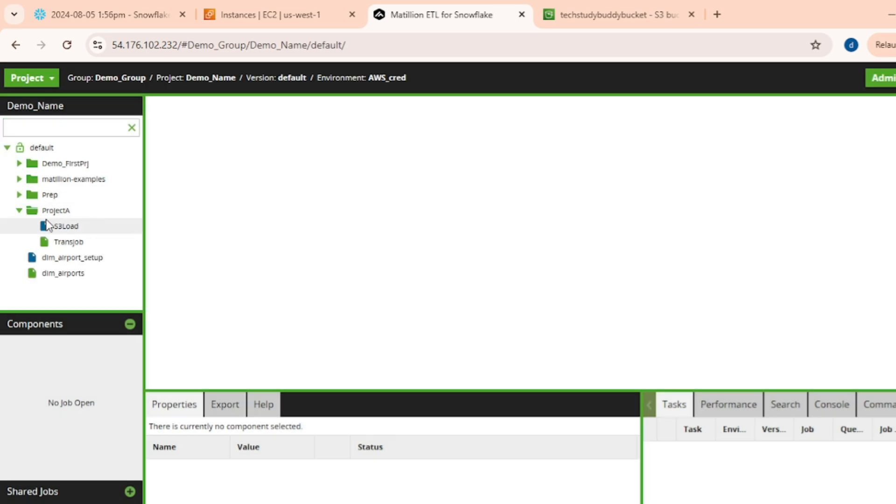
pyautogui.doubleClick(68, 228)
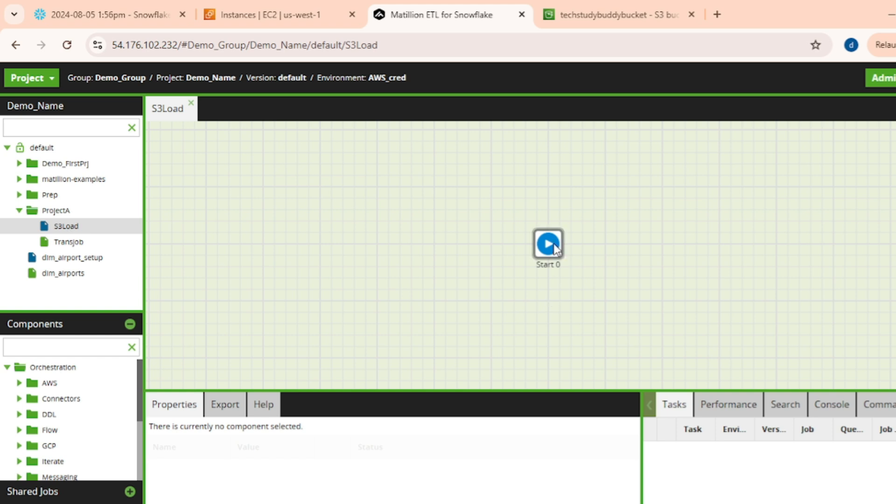
pyautogui.moveTo(555, 248); pyautogui.dragTo(240, 242)
pyautogui.rightClick(68, 227)
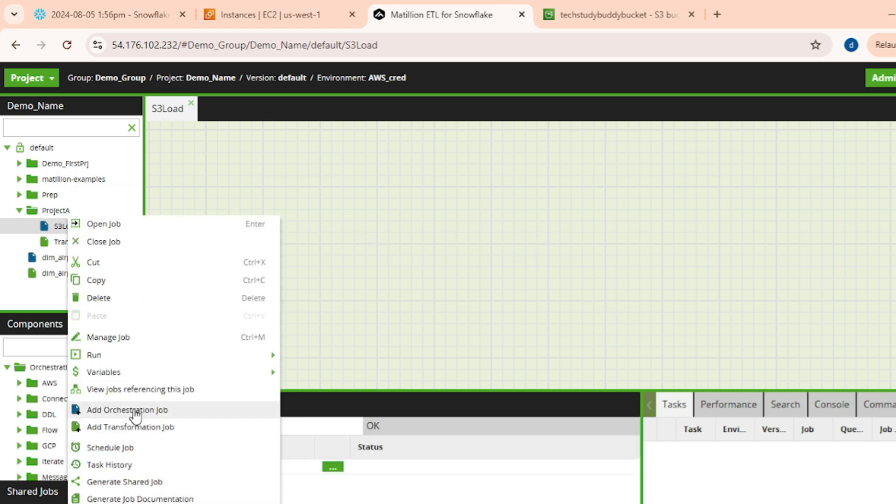
pyautogui.click(442, 212)
pyautogui.click(236, 239)
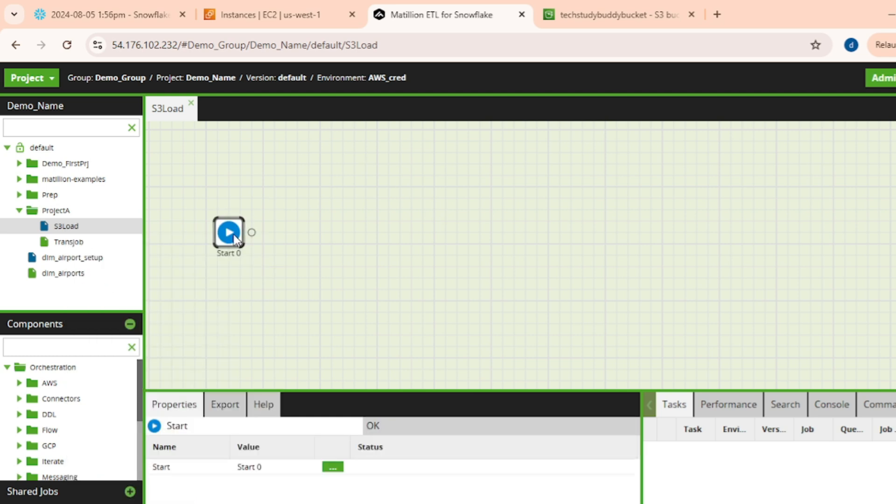
# Search components for 's3' and add an S3 Load component connected after the Start component.
pyautogui.click(66, 346)
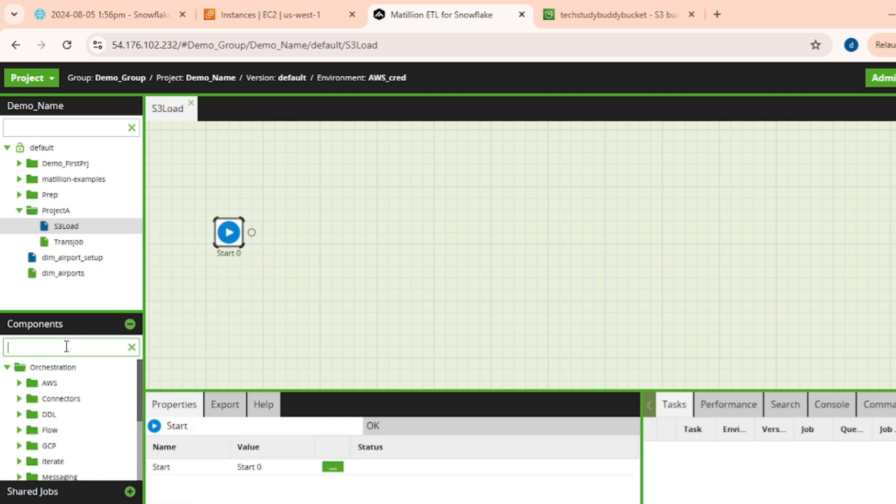
pyautogui.write('s3')
pyautogui.moveTo(80, 414); pyautogui.dragTo(329, 231)
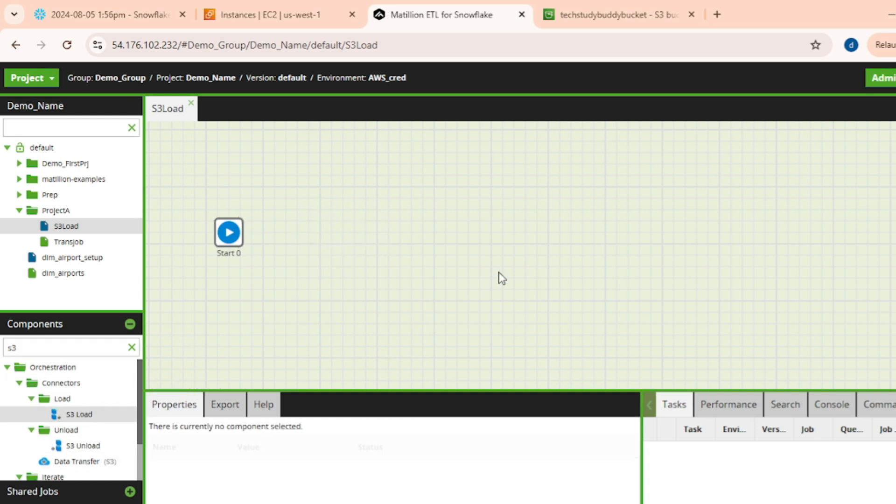
pyautogui.click(303, 233)
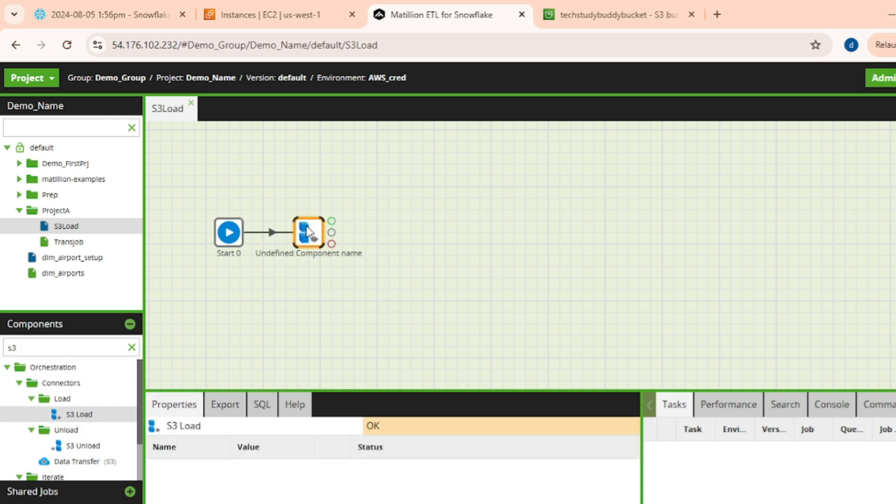
pyautogui.click(131, 347)
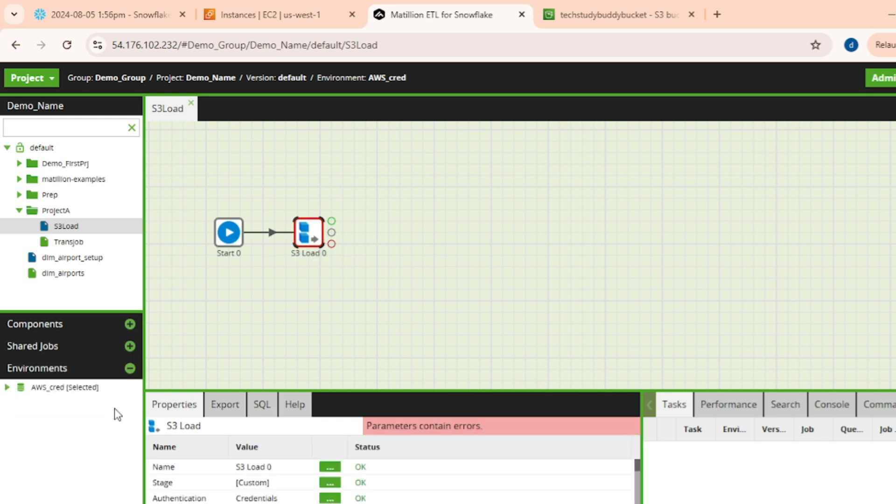
# Open Manage Stages for the AWS_cred environment and start adding a new stage.
pyautogui.rightClick(60, 387)
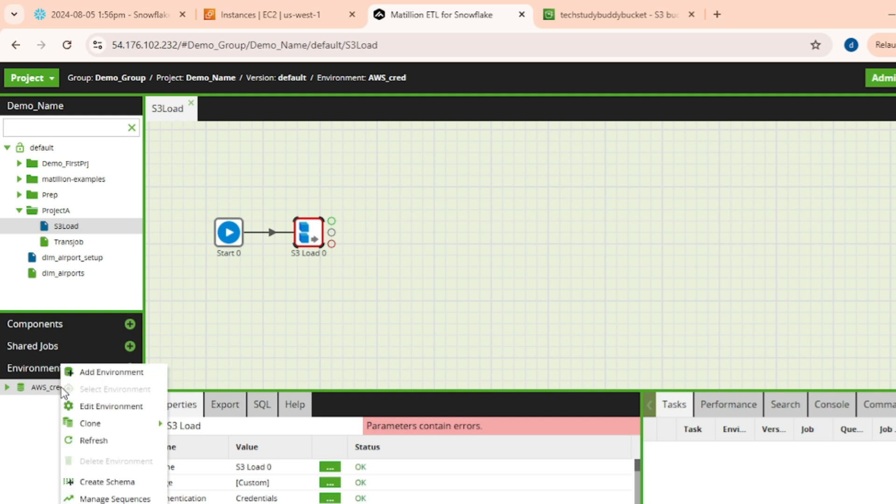
pyautogui.click(108, 503)
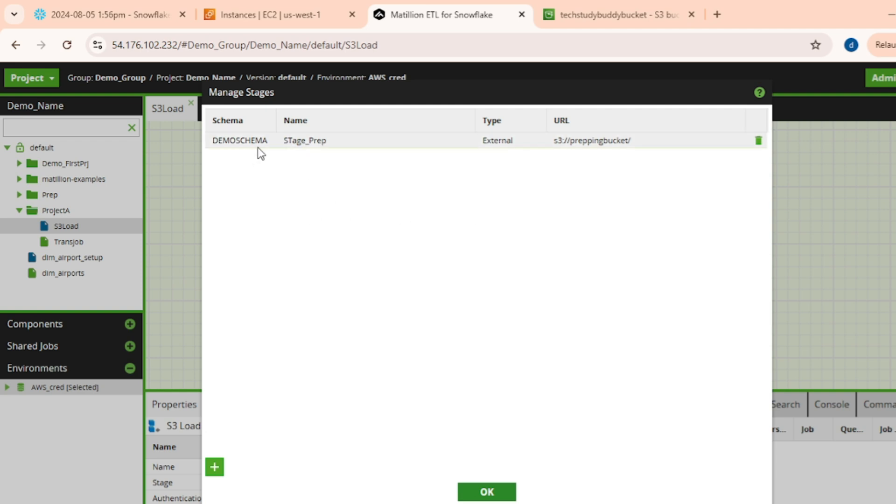
pyautogui.click(215, 468)
# Start a new stage in DEMOSCHEMA named TSB_stage and advance to the stage type settings.
pyautogui.click(454, 228)
pyautogui.click(434, 289)
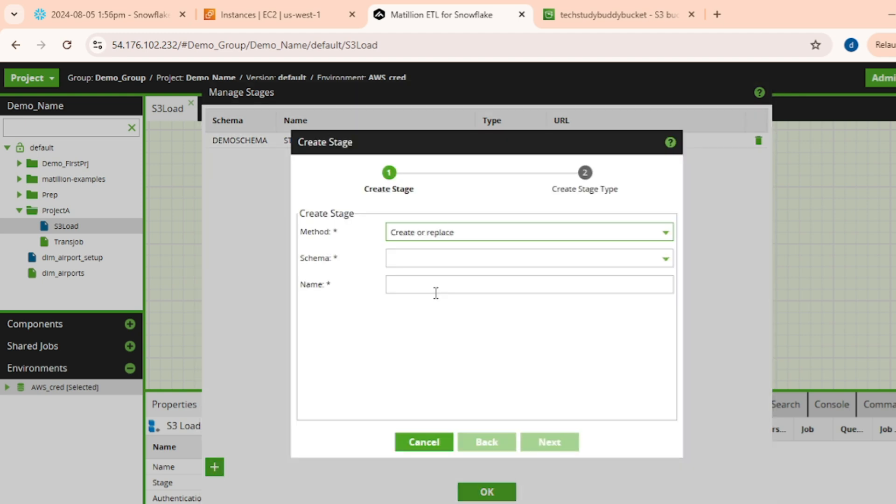
pyautogui.click(429, 257)
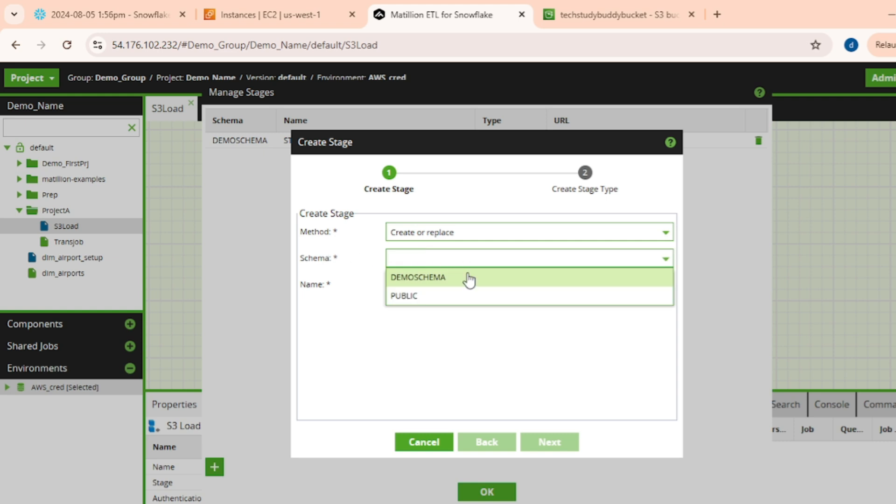
pyautogui.click(439, 282)
pyautogui.click(432, 285)
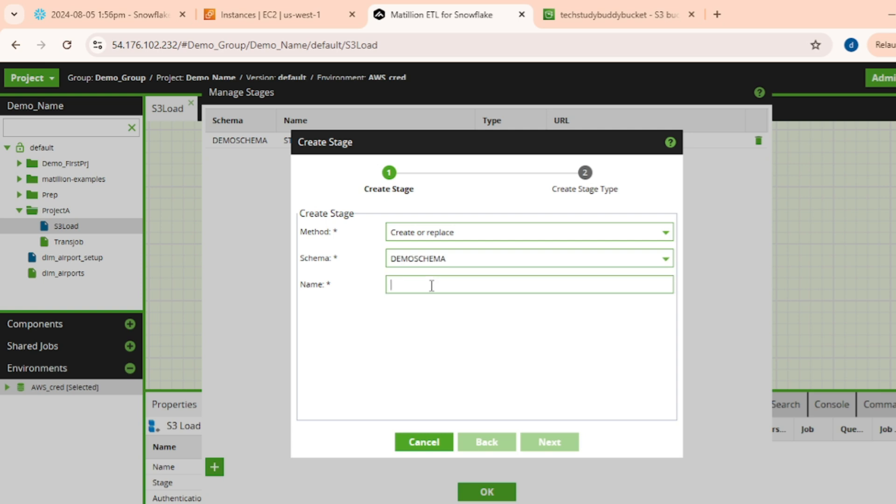
pyautogui.write('TSB_stage')
pyautogui.click(547, 441)
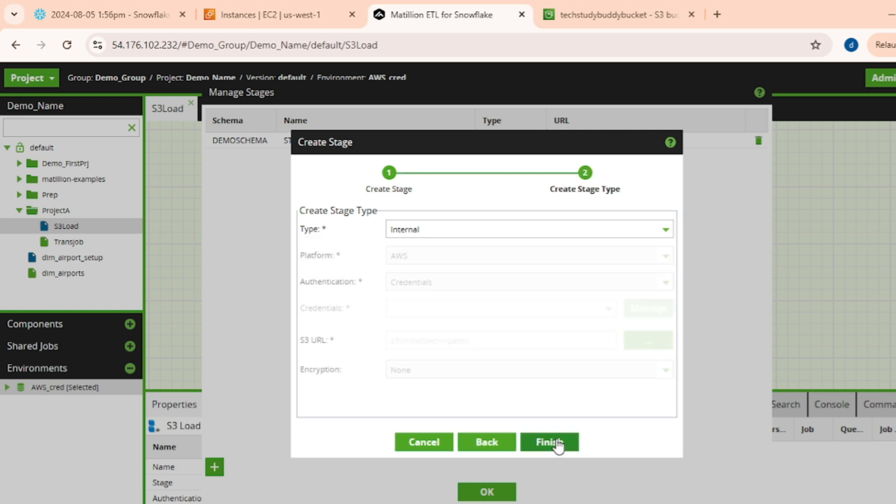
# Set the stage type to External on the AWS platform, using Credentials authentication with AWS_cred.
pyautogui.click(506, 232)
pyautogui.click(405, 266)
pyautogui.click(441, 228)
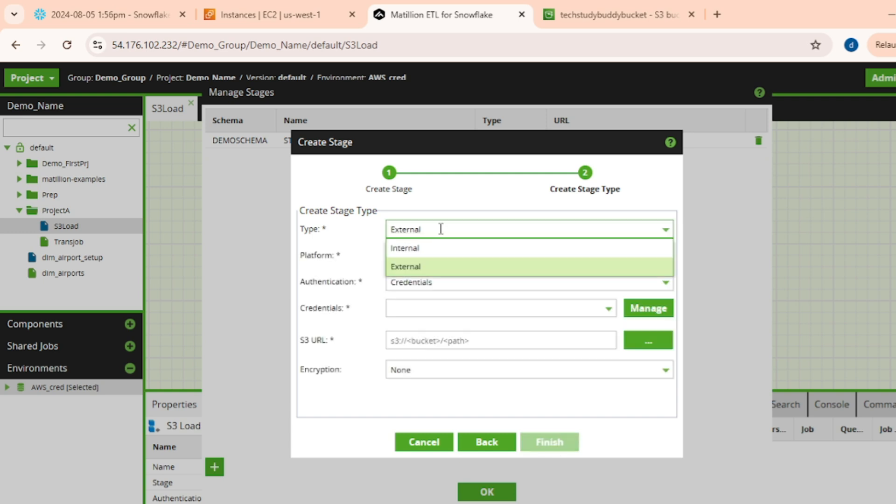
pyautogui.click(440, 229)
pyautogui.click(411, 261)
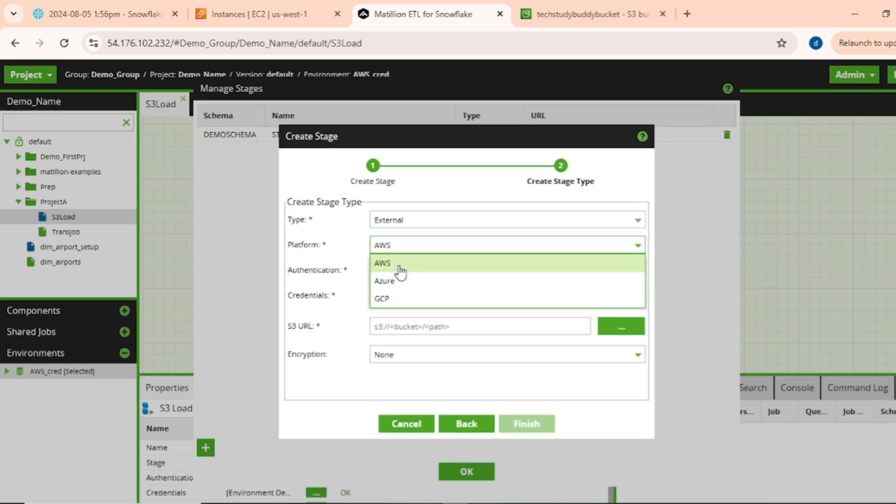
pyautogui.click(417, 276)
pyautogui.click(407, 272)
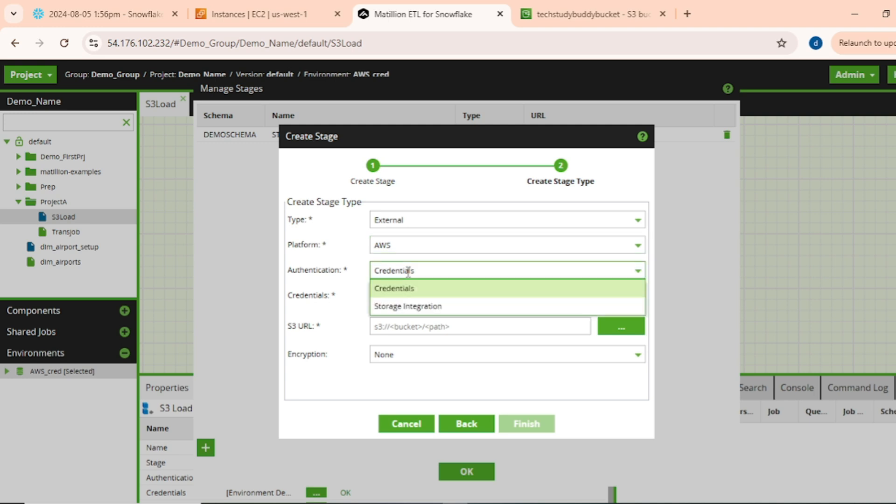
pyautogui.click(407, 290)
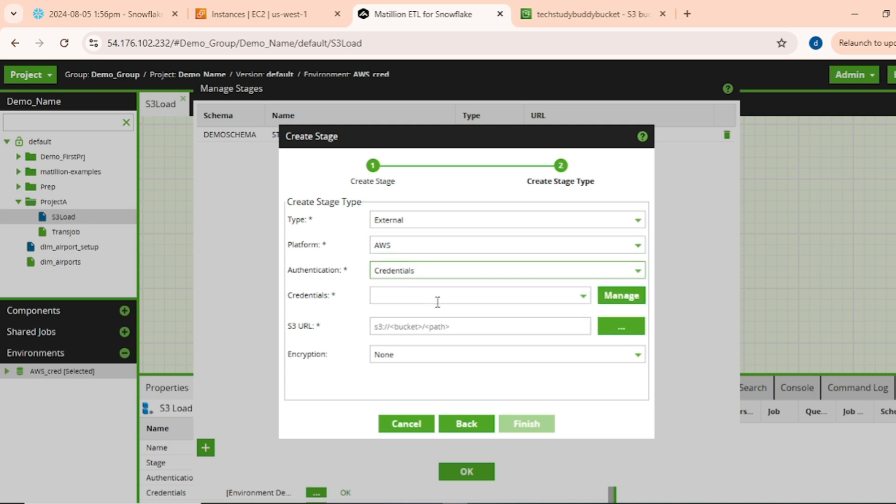
pyautogui.click(582, 297)
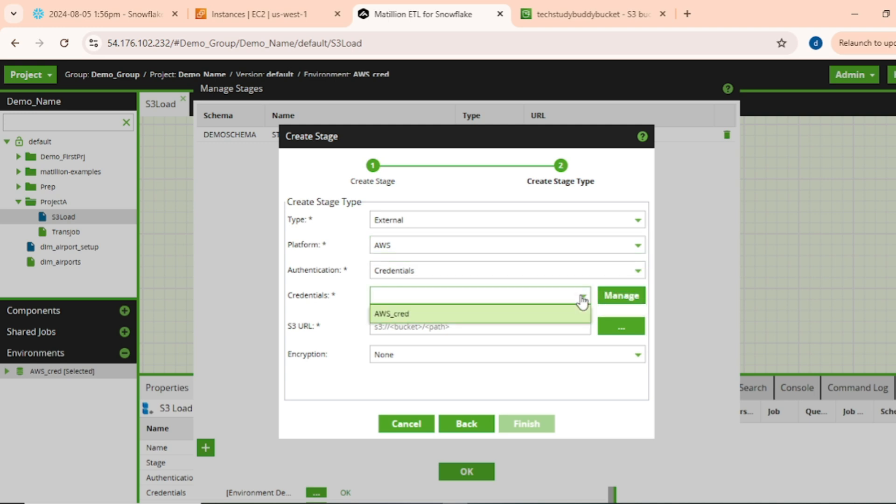
pyautogui.click(443, 316)
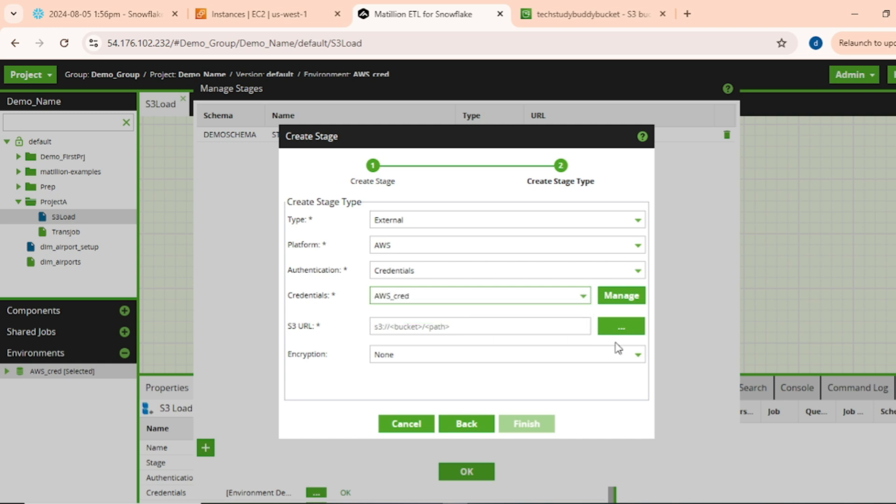
# Set the stage's S3 URL to the techstudybuddybucket bucket, finish creating the stage, and close Manage Stages.
pyautogui.click(613, 327)
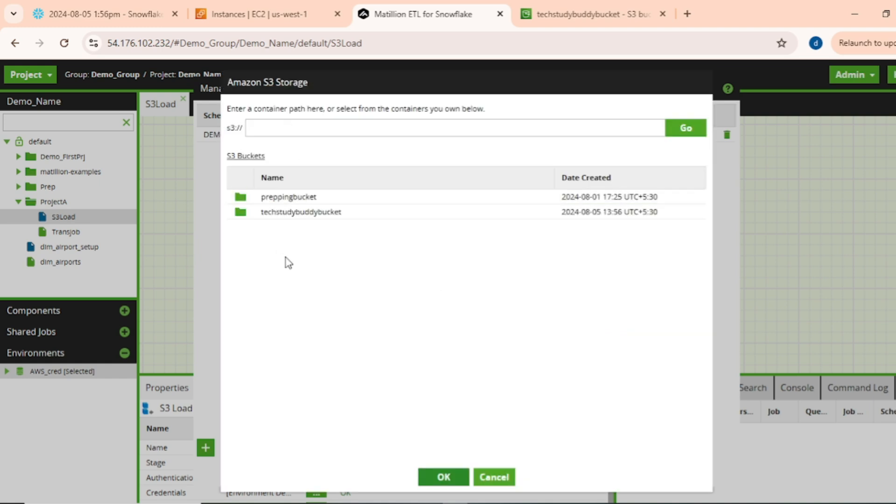
pyautogui.doubleClick(301, 212)
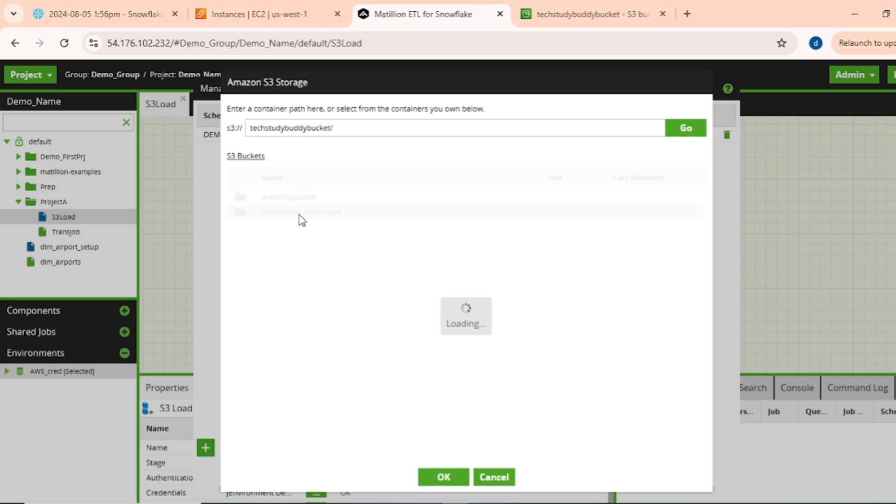
pyautogui.click(443, 476)
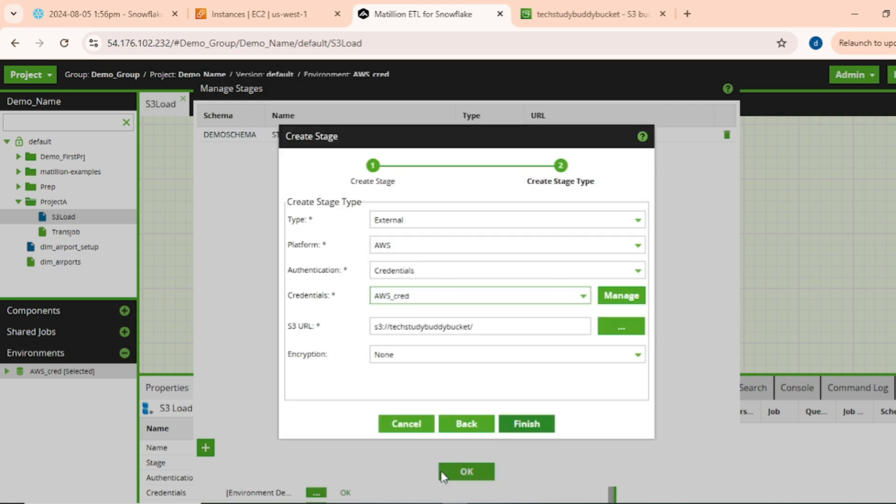
pyautogui.click(532, 422)
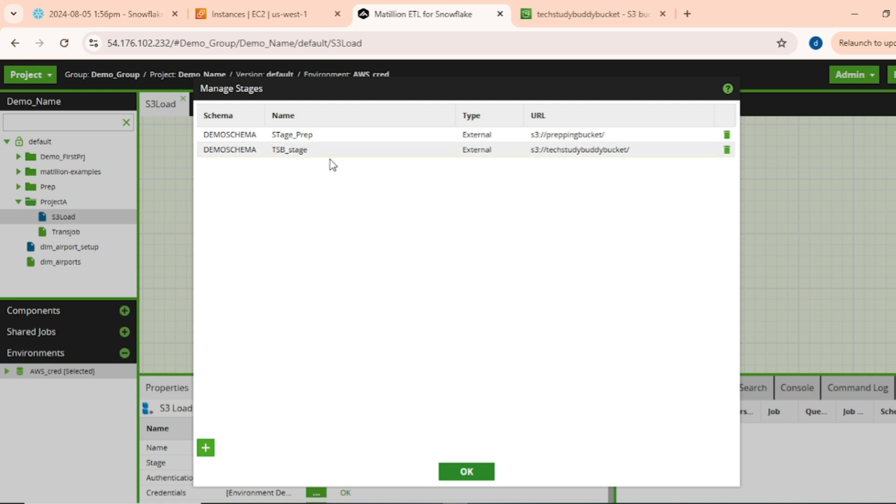
pyautogui.click(466, 472)
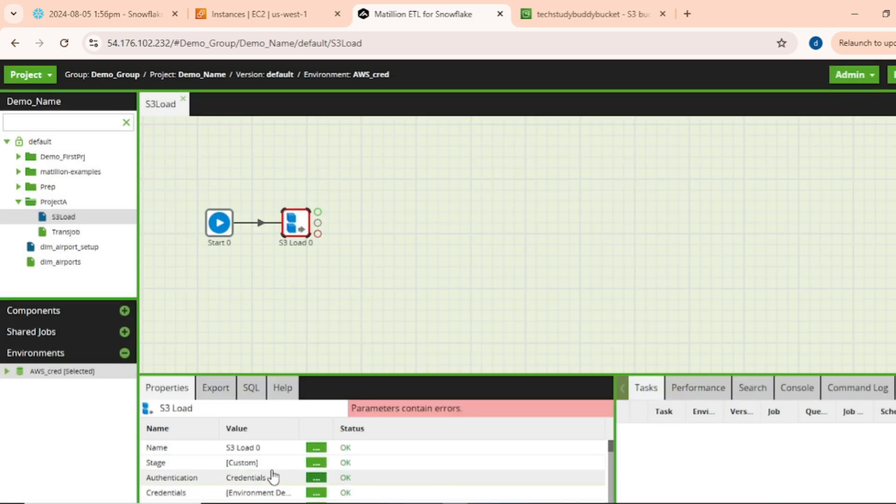
# Select the S3 Load component and expand the AWS_cred environment to browse DEMOSCHEMA's tables.
pyautogui.moveTo(378, 503)
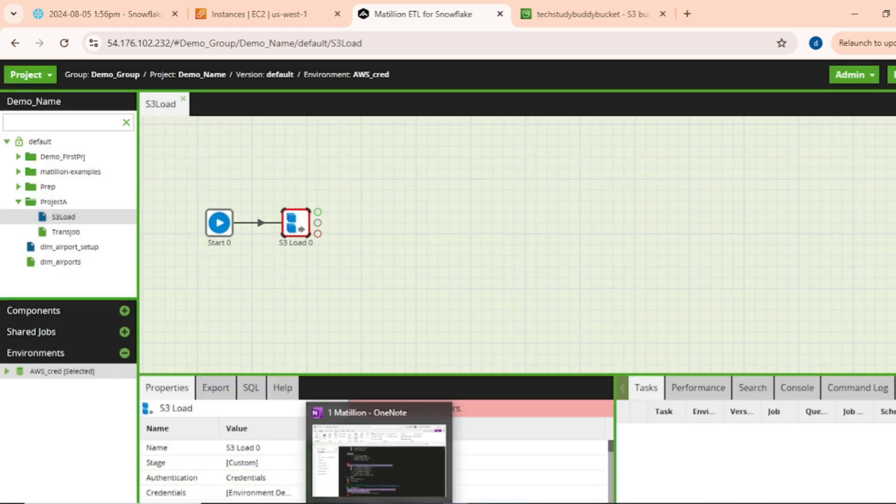
pyautogui.click(404, 268)
pyautogui.click(291, 222)
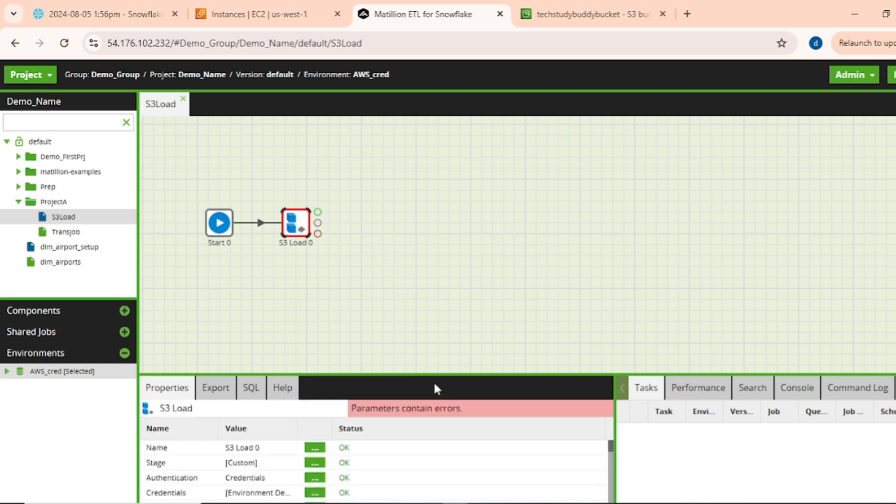
pyautogui.moveTo(432, 376); pyautogui.dragTo(435, 271)
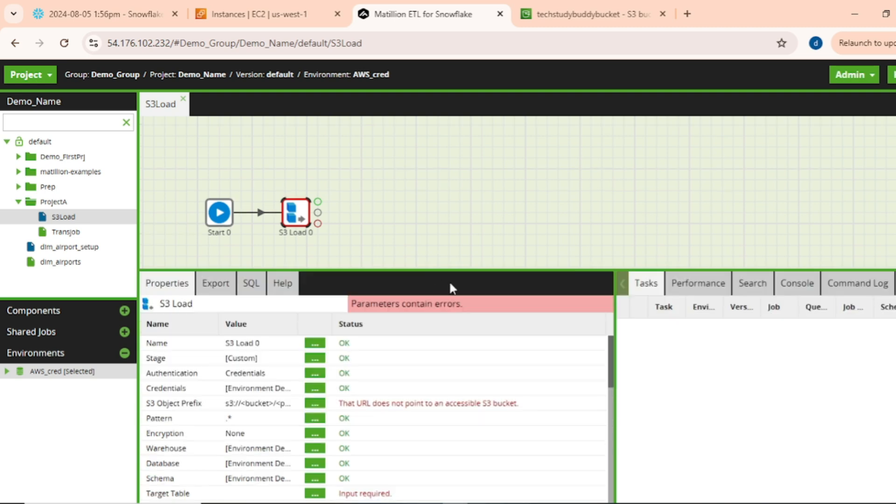
pyautogui.click(7, 371)
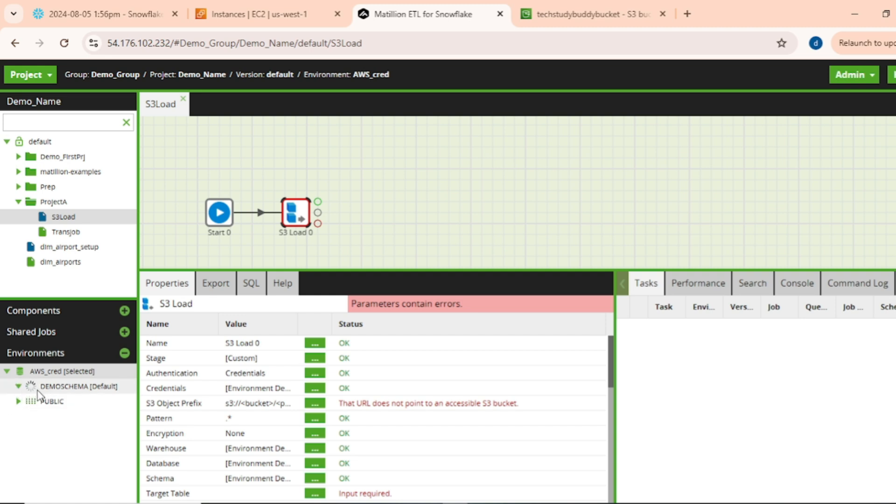
pyautogui.click(30, 402)
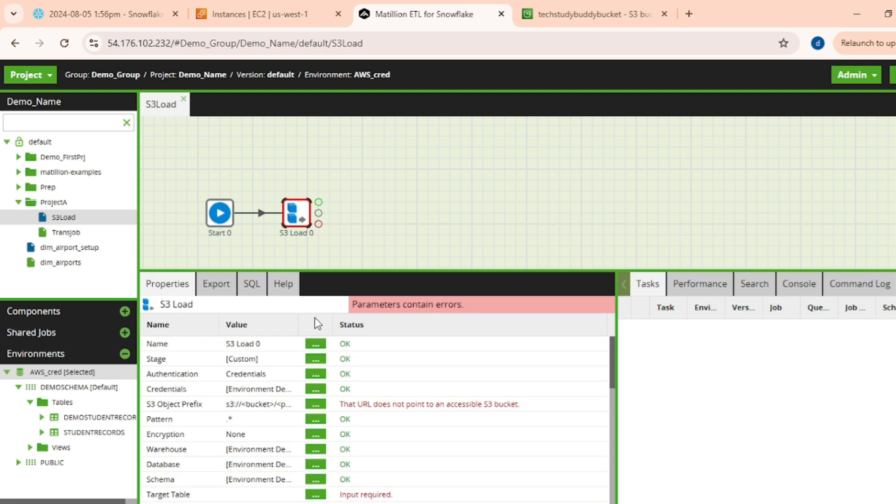
# Rename the S3 Load component to S3 Load to snowflake.
pyautogui.click(316, 345)
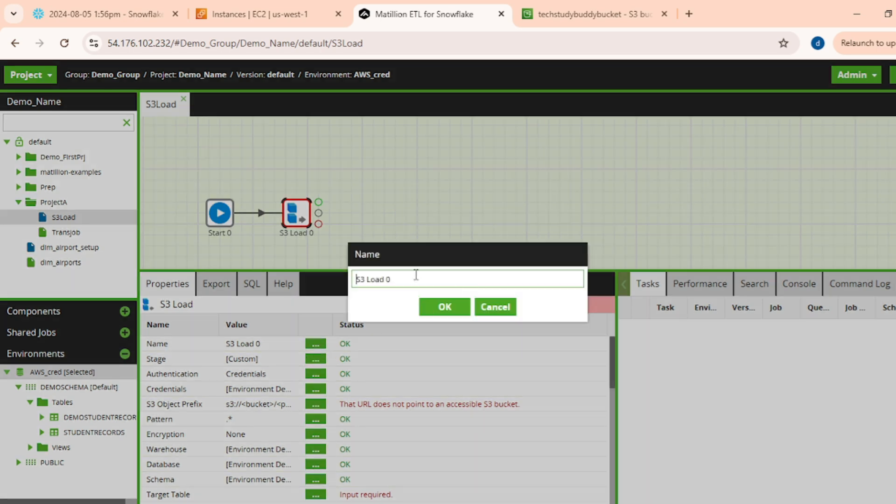
pyautogui.press('BackSpace')
pyautogui.write('to snowflake')
pyautogui.click(434, 307)
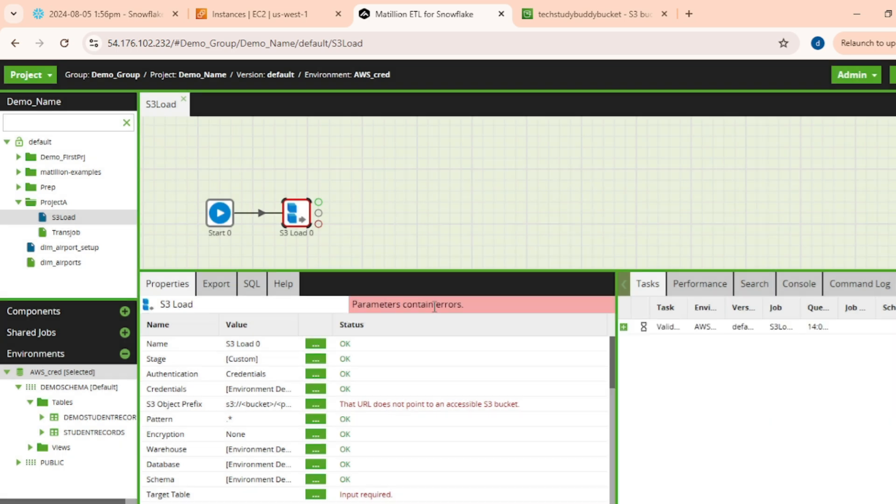
# Set the S3 Load component's Stage property to TSB_stage and review its Pattern property.
pyautogui.click(313, 358)
pyautogui.click(576, 271)
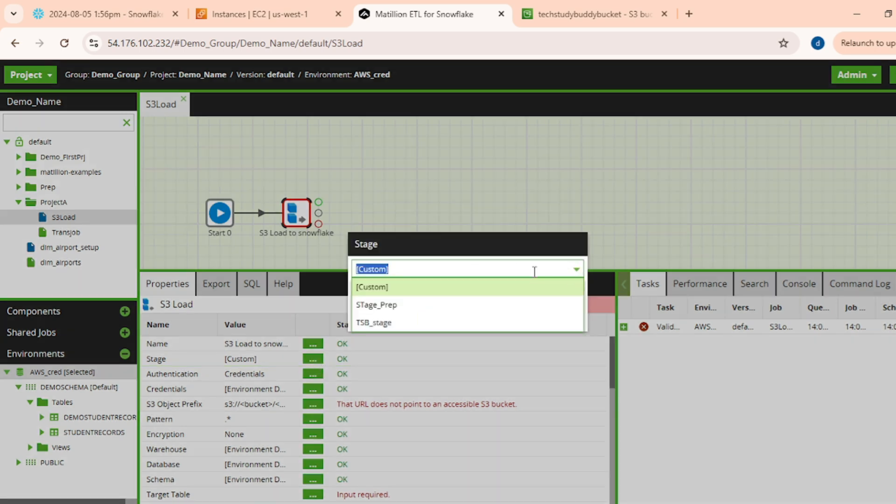
pyautogui.click(374, 322)
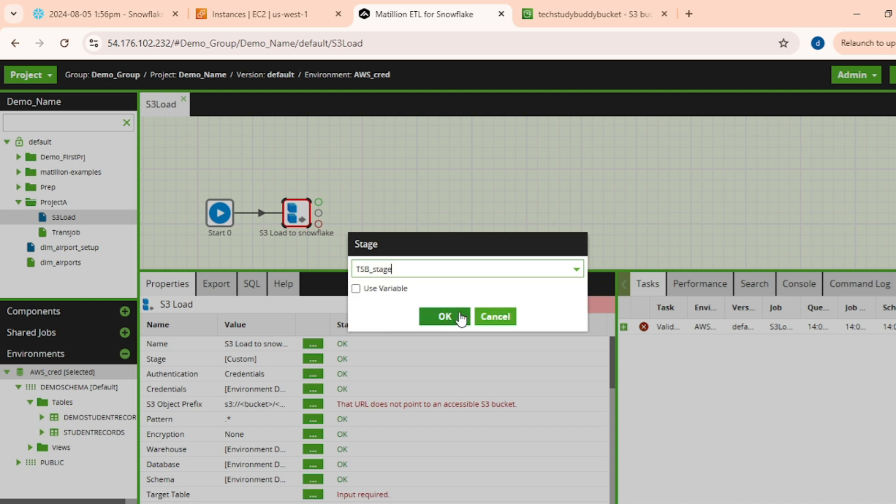
pyautogui.click(438, 315)
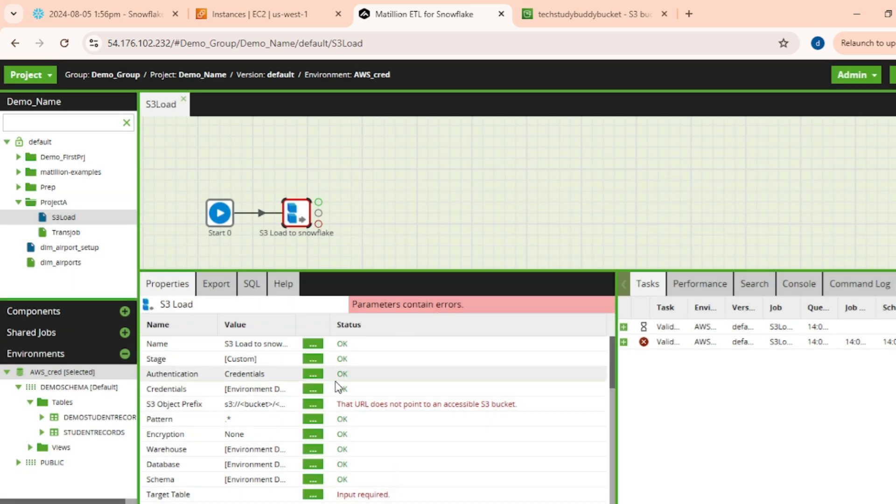
pyautogui.click(311, 374)
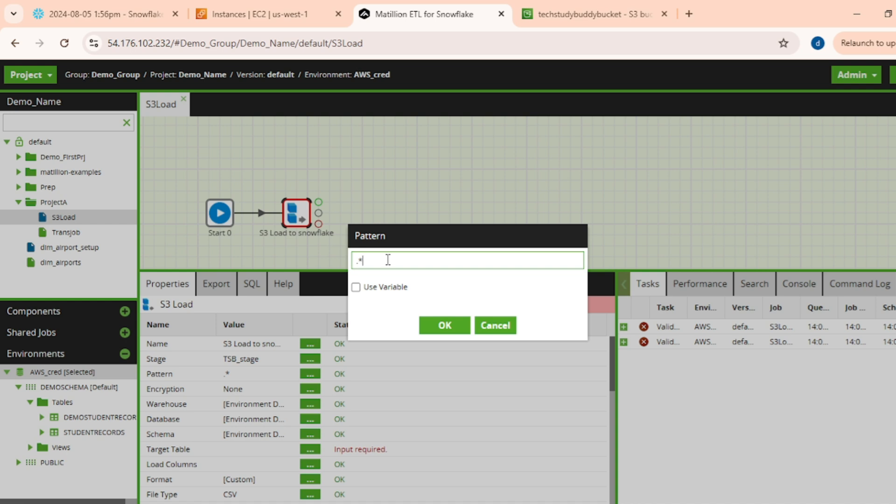
pyautogui.click(441, 325)
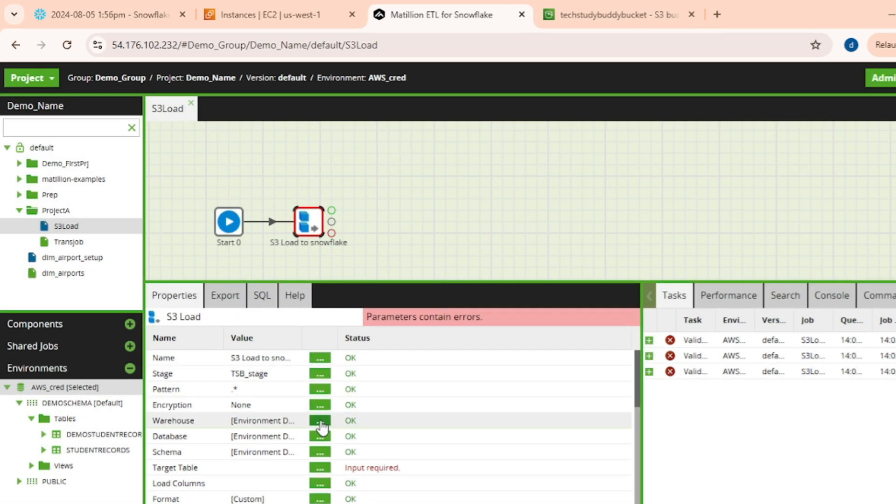
# Set the component's warehouse to COMPUTE_WH and its database to DEMO.
pyautogui.click(320, 422)
pyautogui.click(600, 282)
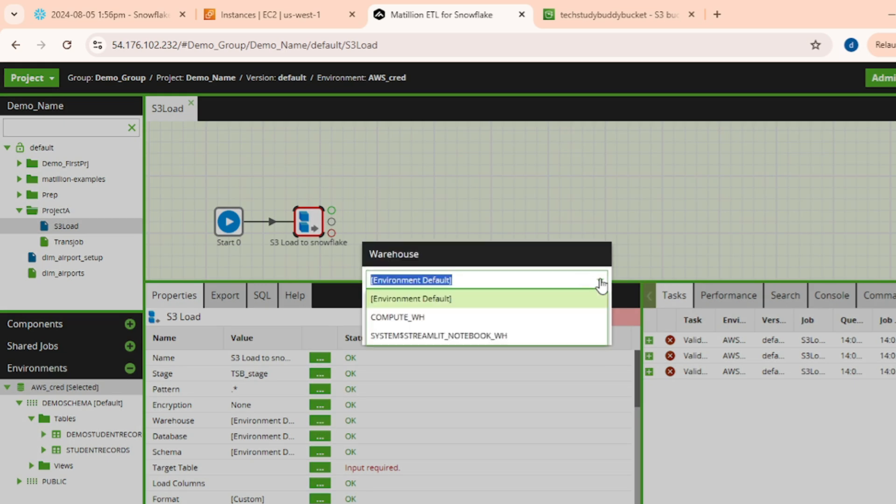
pyautogui.click(435, 317)
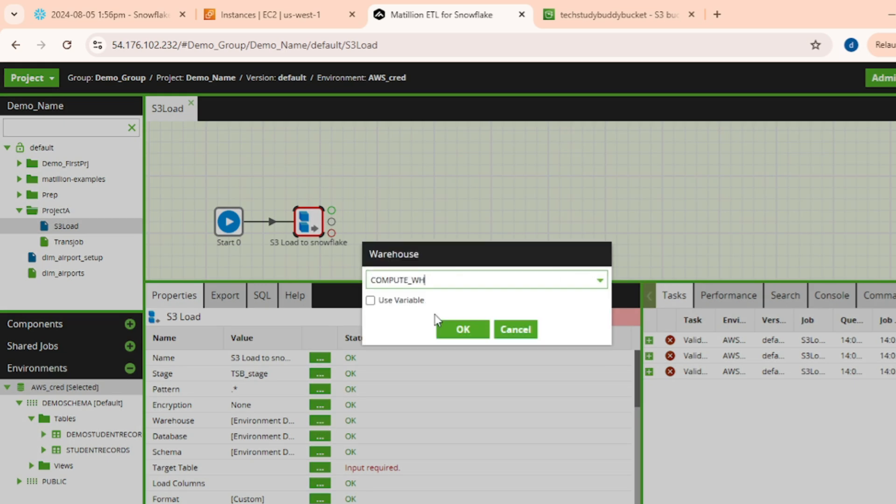
pyautogui.click(440, 330)
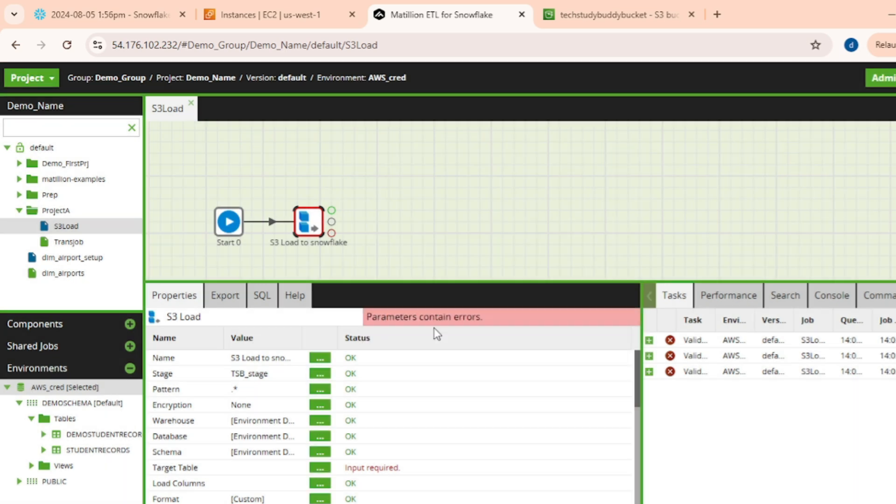
pyautogui.click(321, 437)
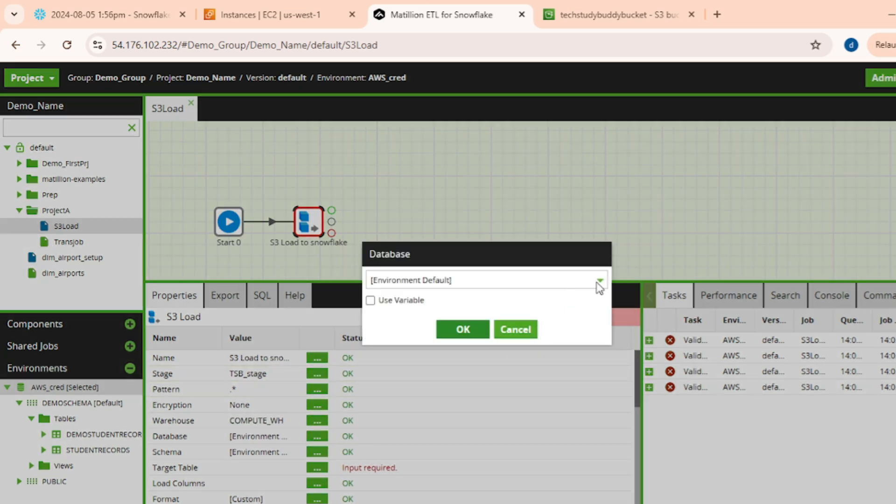
pyautogui.click(599, 281)
pyautogui.click(417, 322)
pyautogui.click(470, 331)
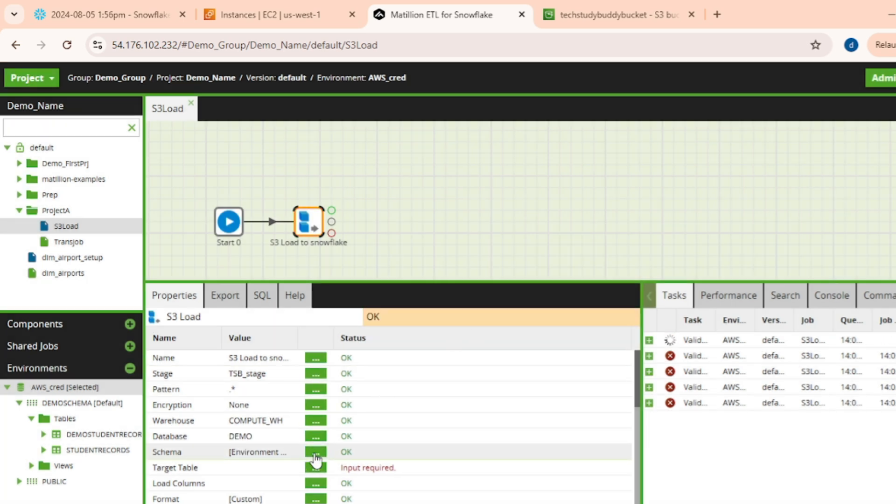
# Set the component's schema to DEMOSCHEMA.
pyautogui.click(316, 453)
pyautogui.click(601, 280)
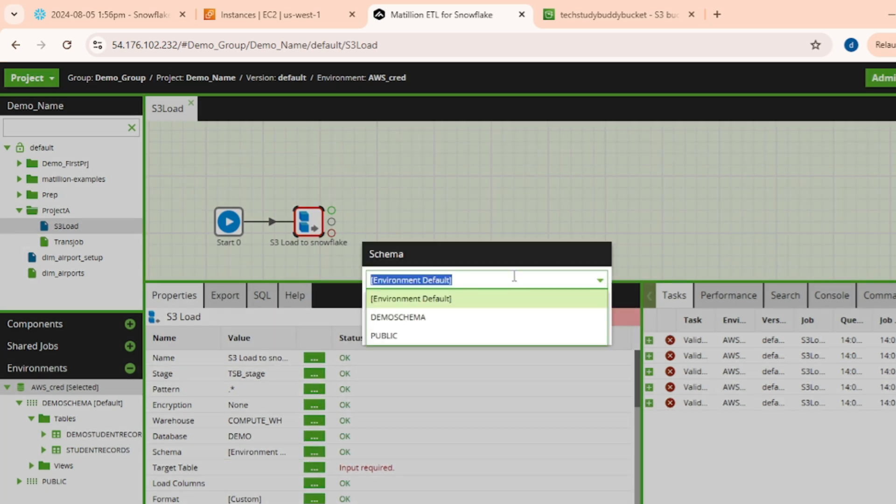
pyautogui.click(416, 319)
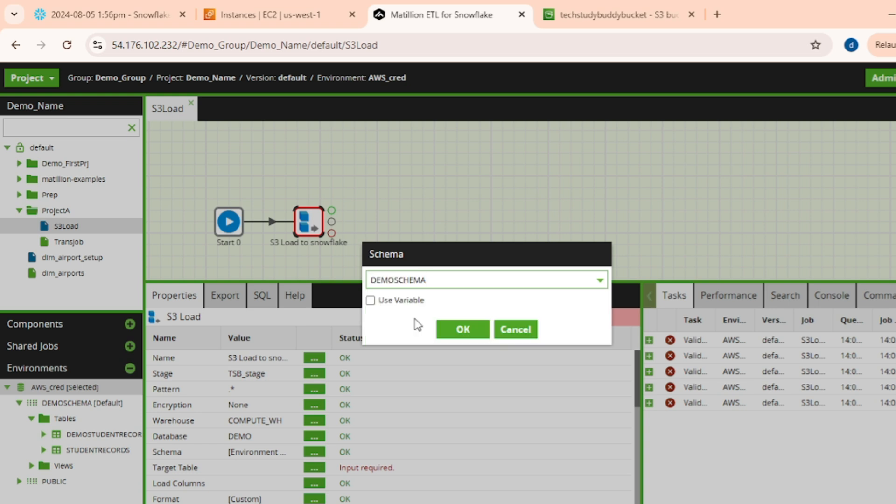
pyautogui.click(461, 330)
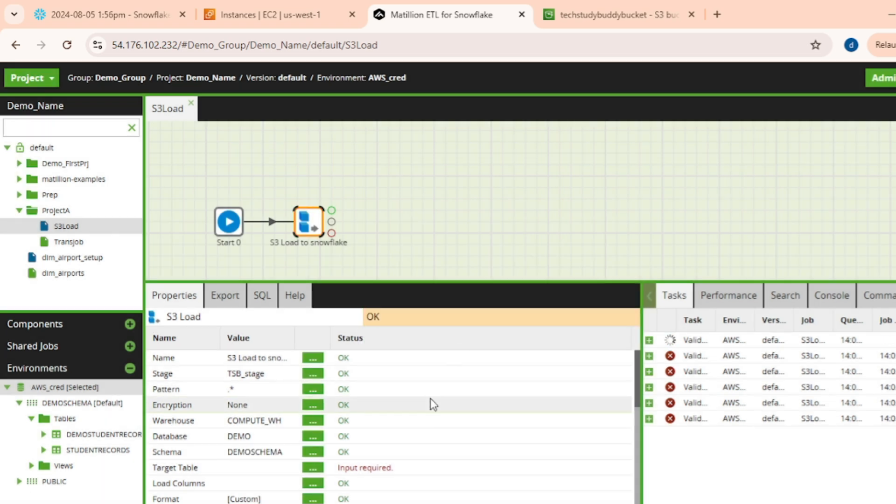
# Set the S3 Load component's target table to DEMOSTUDENTRECORDS.
pyautogui.scroll(-6, 248, 440)
pyautogui.scroll(3, 280, 434)
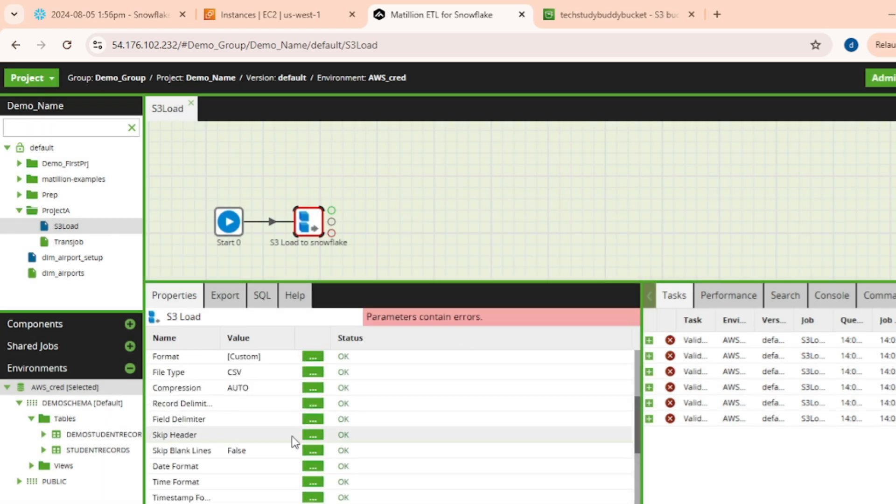
pyautogui.scroll(3, 292, 435)
pyautogui.click(313, 467)
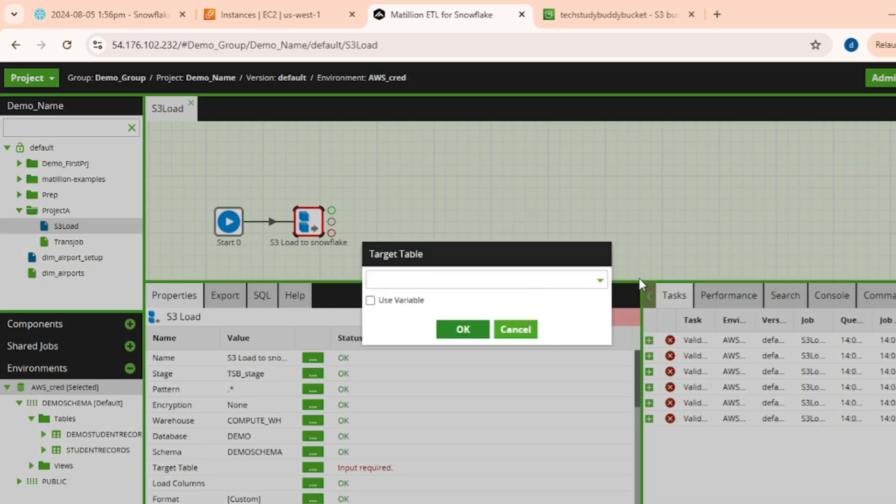
pyautogui.click(599, 280)
pyautogui.click(399, 299)
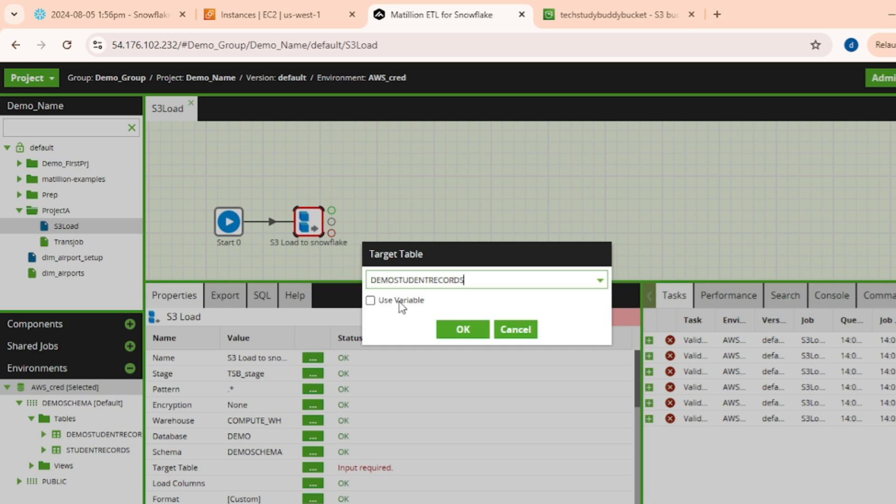
pyautogui.click(599, 280)
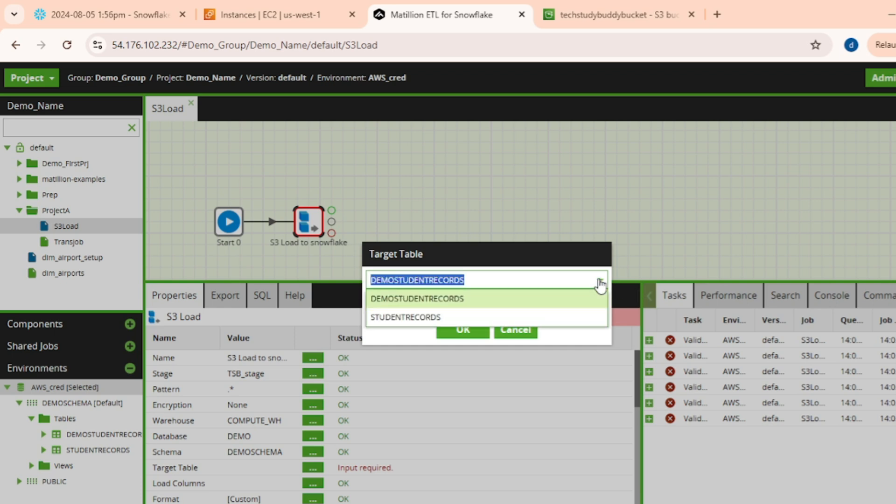
pyautogui.click(452, 299)
pyautogui.click(467, 331)
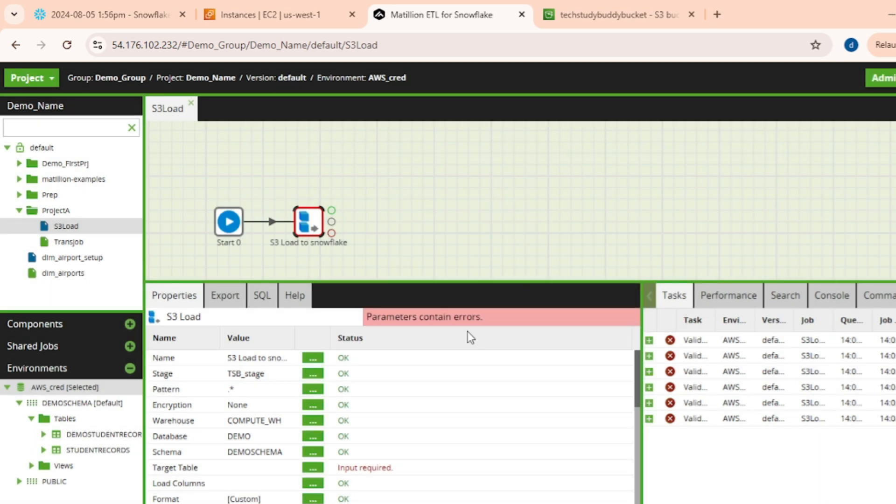
# Add all table columns (RECORDID, STUDENTNAME, SUBJECT, MARKS, YEAR) to the component's Load Columns.
pyautogui.click(312, 483)
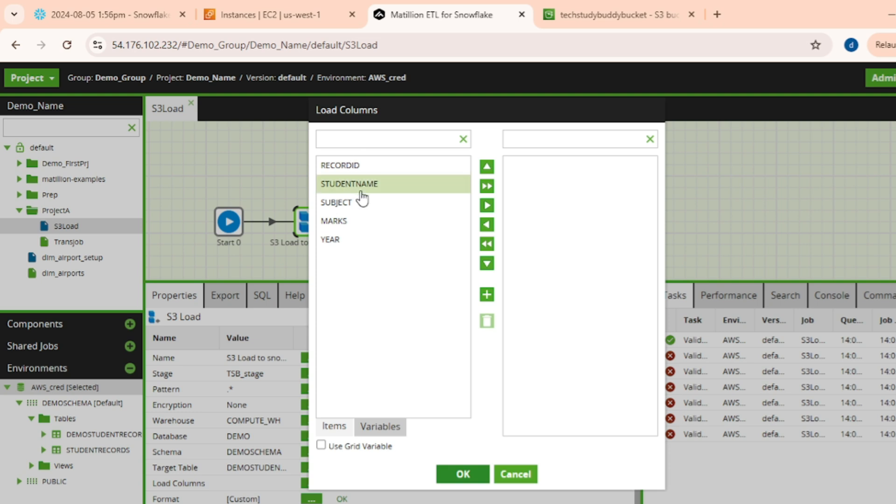
pyautogui.click(486, 186)
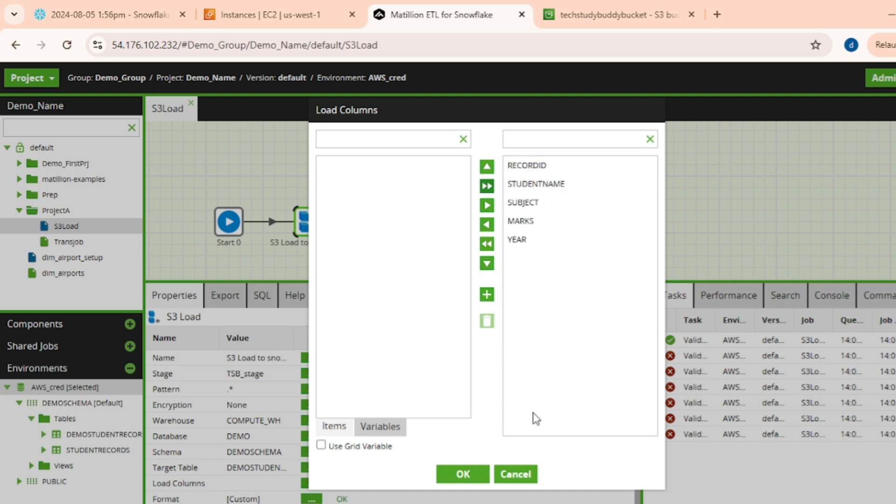
pyautogui.click(460, 476)
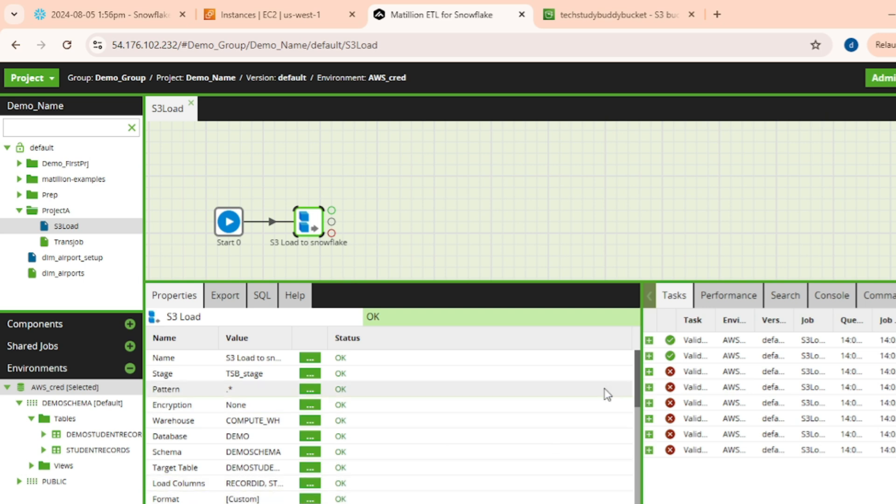
# Set the field delimiter to a comma and the Skip Header value to 1.
pyautogui.scroll(-3, 482, 451)
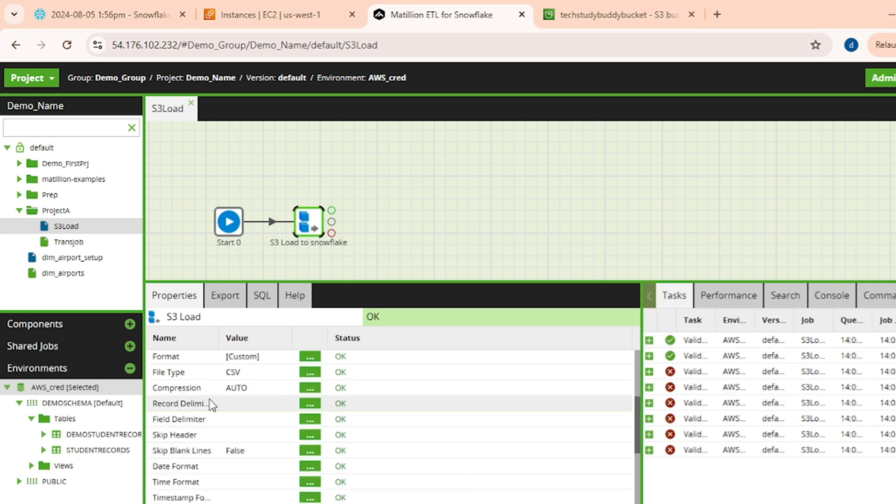
pyautogui.click(316, 419)
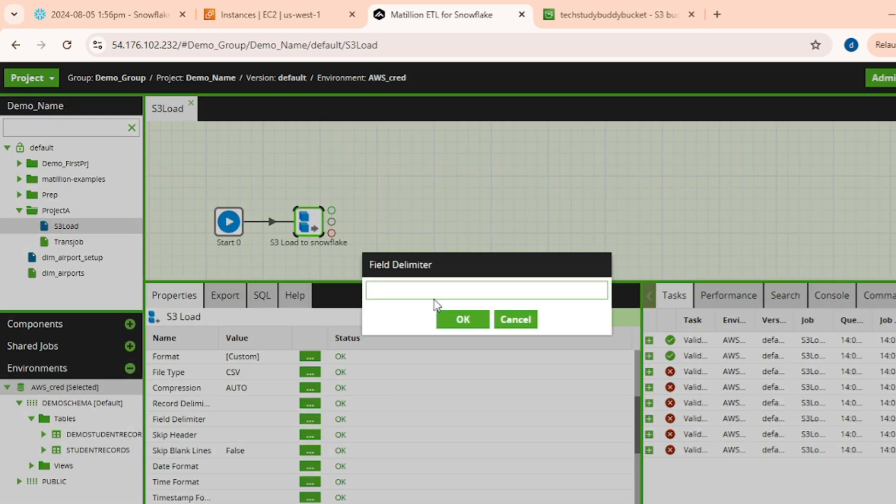
pyautogui.write(',')
pyautogui.click(464, 323)
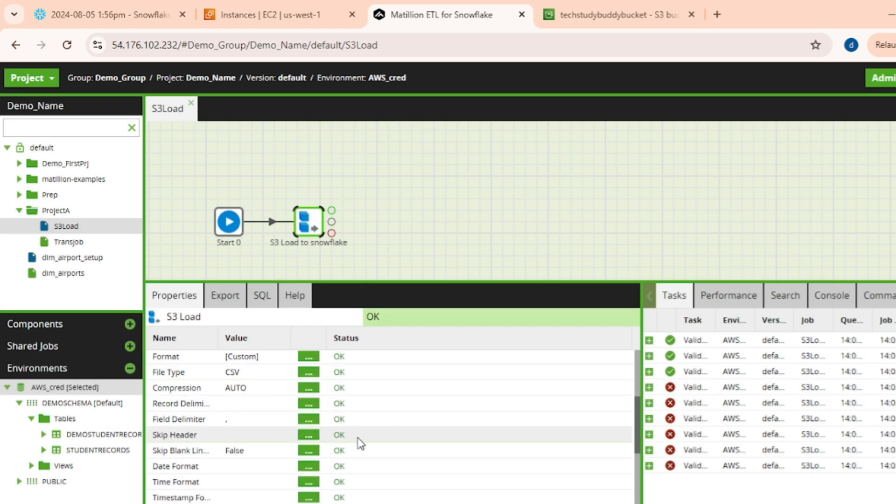
pyautogui.click(310, 436)
pyautogui.write('1')
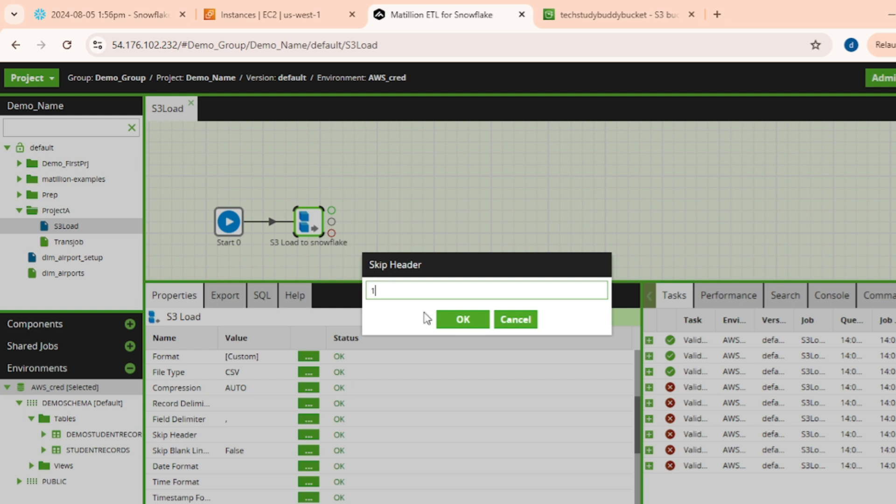
pyautogui.click(463, 321)
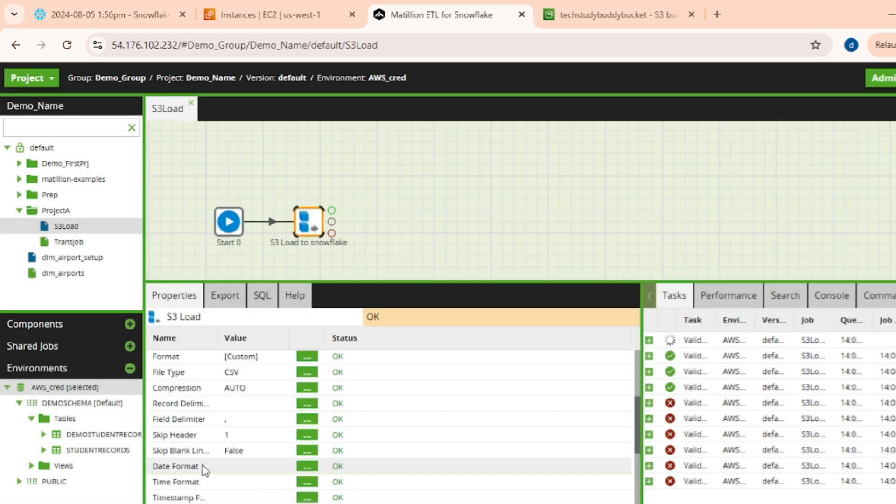
# Set the component's Force Load property to True.
pyautogui.moveTo(217, 337); pyautogui.dragTo(258, 343)
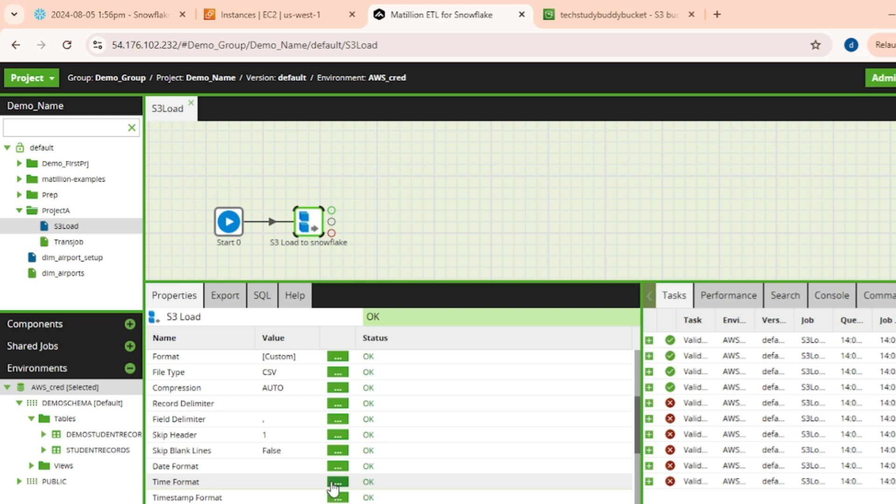
pyautogui.scroll(-3, 272, 494)
pyautogui.scroll(-1, 218, 440)
pyautogui.scroll(4, 217, 440)
pyautogui.scroll(-4, 215, 440)
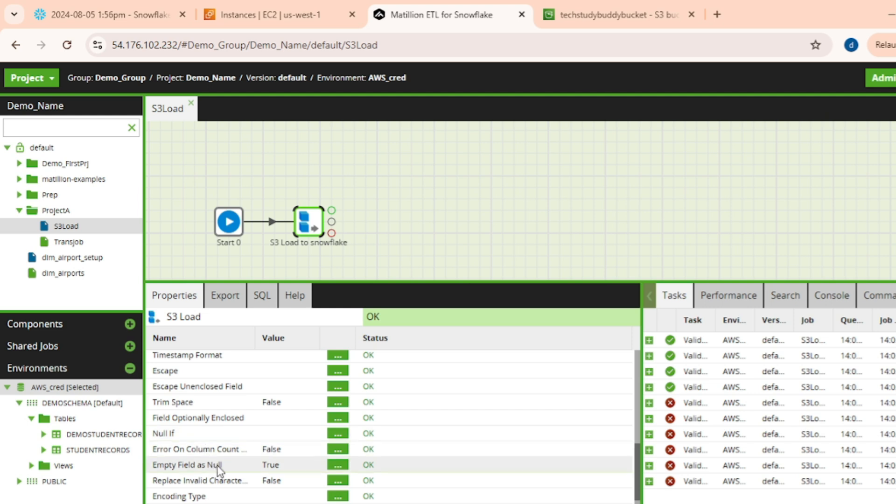
pyautogui.scroll(-3, 217, 466)
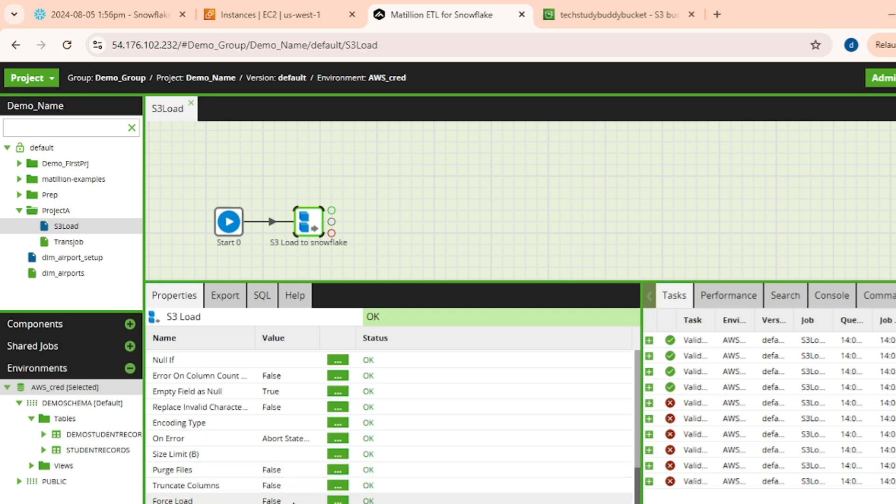
pyautogui.click(338, 500)
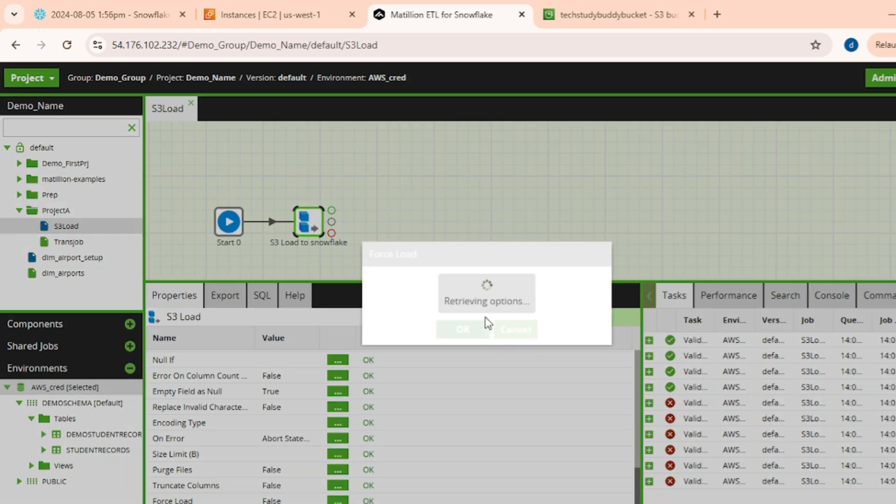
pyautogui.click(556, 281)
pyautogui.click(400, 317)
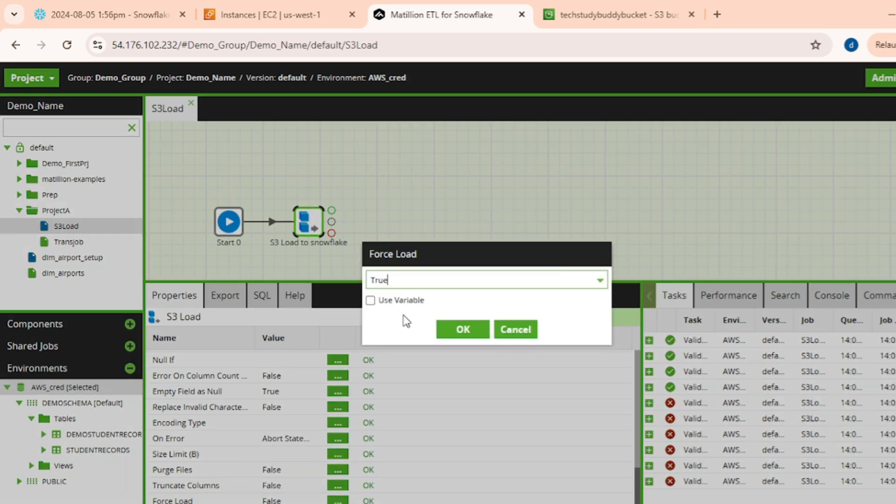
pyautogui.click(462, 332)
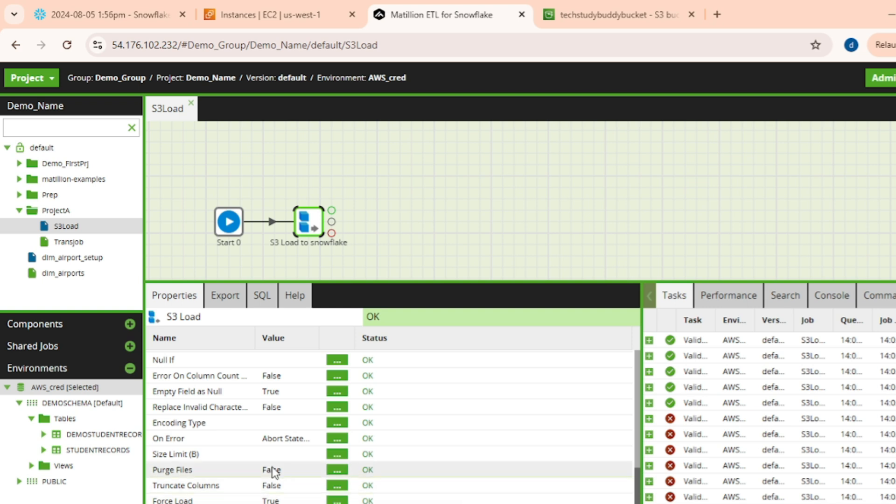
# Review the component's help documentation, export variables and generated COPY INTO SQL.
pyautogui.scroll(5, 225, 391)
pyautogui.scroll(3, 225, 391)
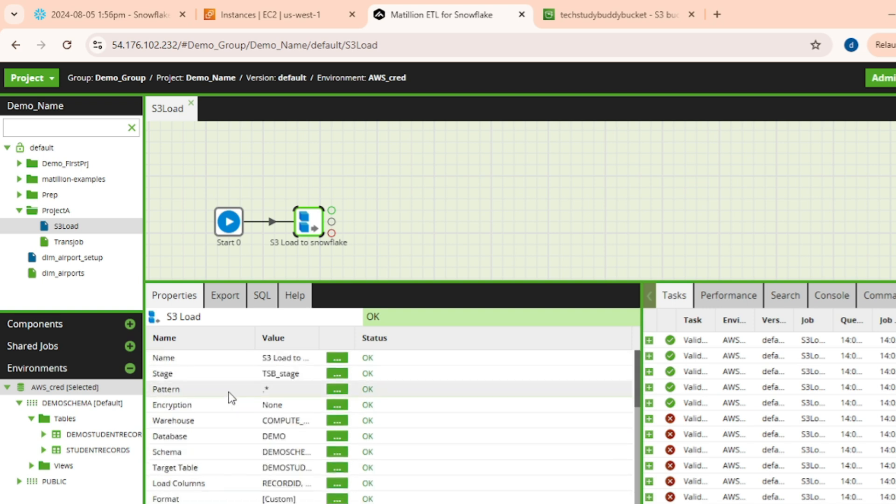
pyautogui.scroll(-8, 353, 414)
pyautogui.scroll(8, 339, 456)
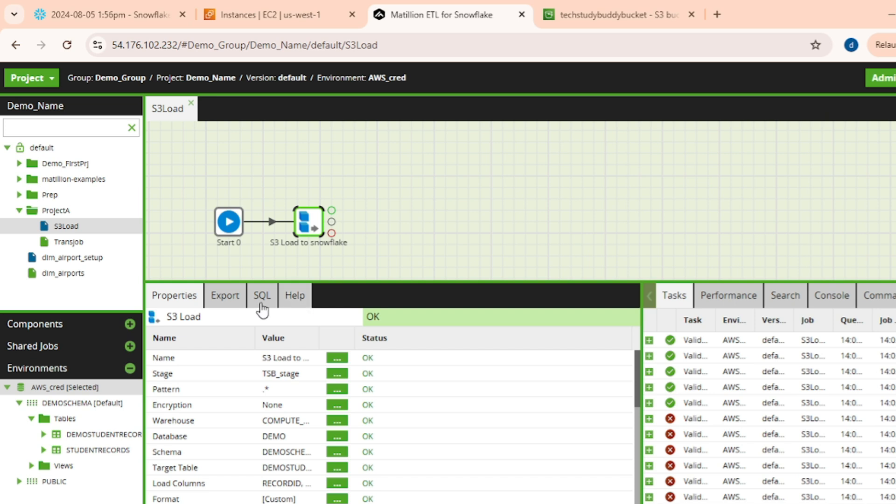
pyautogui.click(294, 295)
pyautogui.scroll(-10, 238, 420)
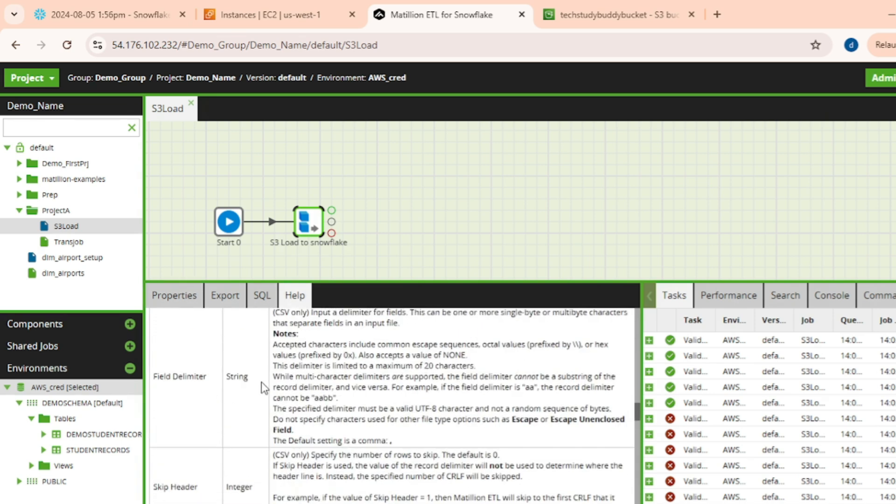
pyautogui.scroll(-10, 293, 442)
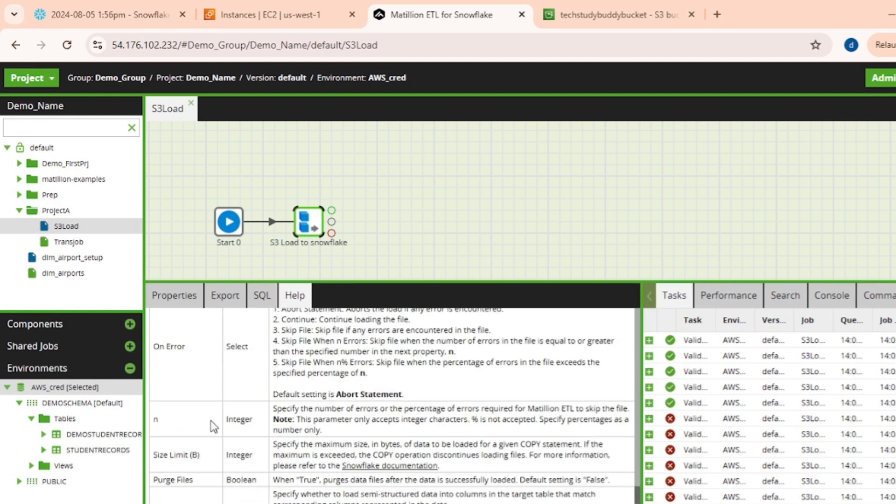
pyautogui.scroll(-5, 321, 441)
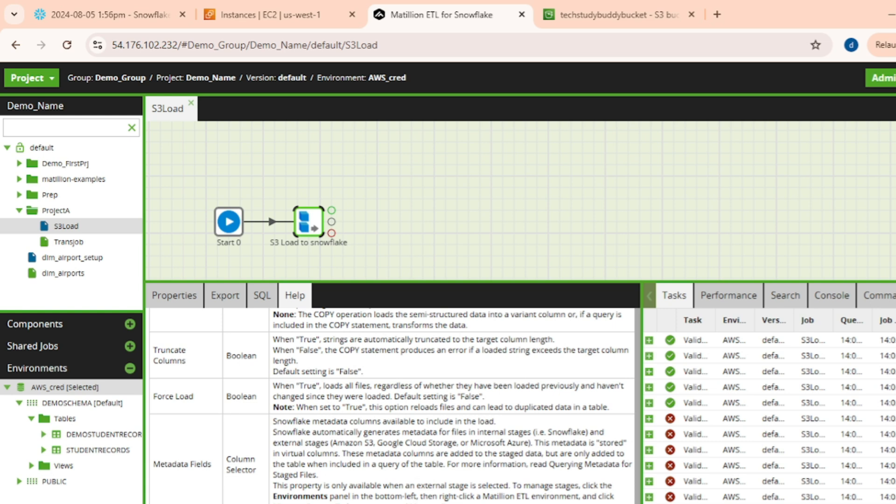
pyautogui.click(179, 306)
pyautogui.click(229, 301)
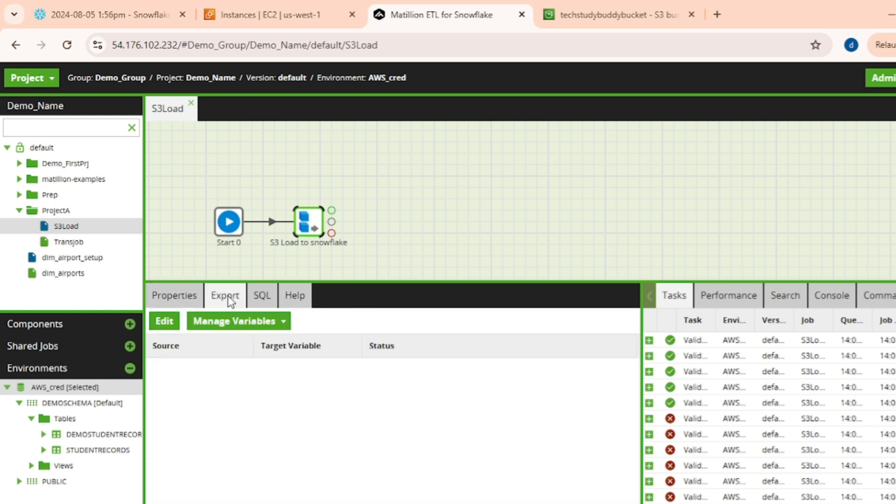
pyautogui.click(183, 303)
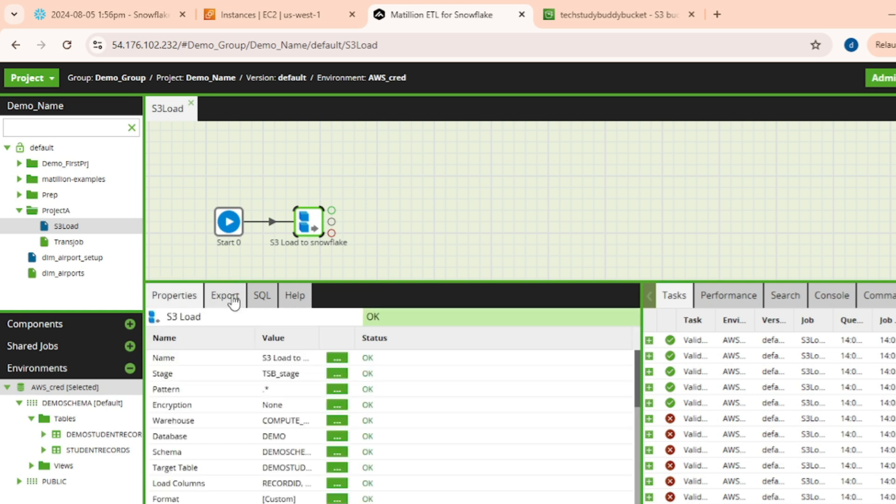
pyautogui.click(269, 300)
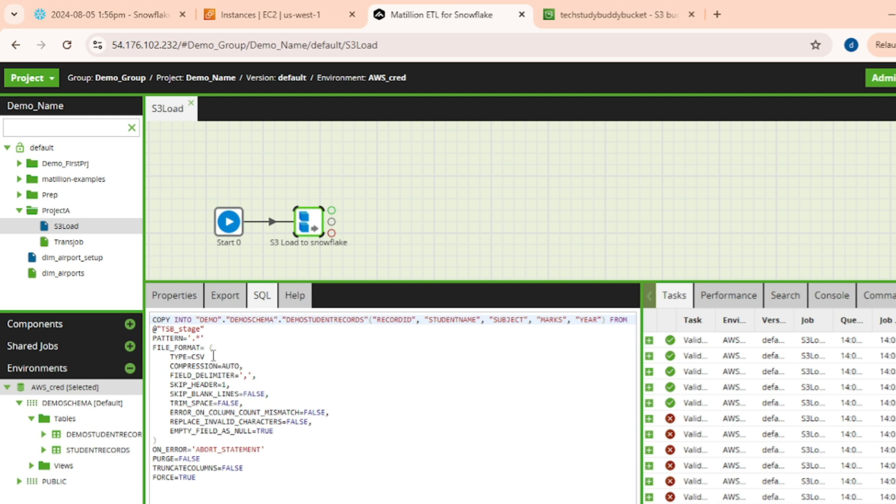
pyautogui.click(171, 295)
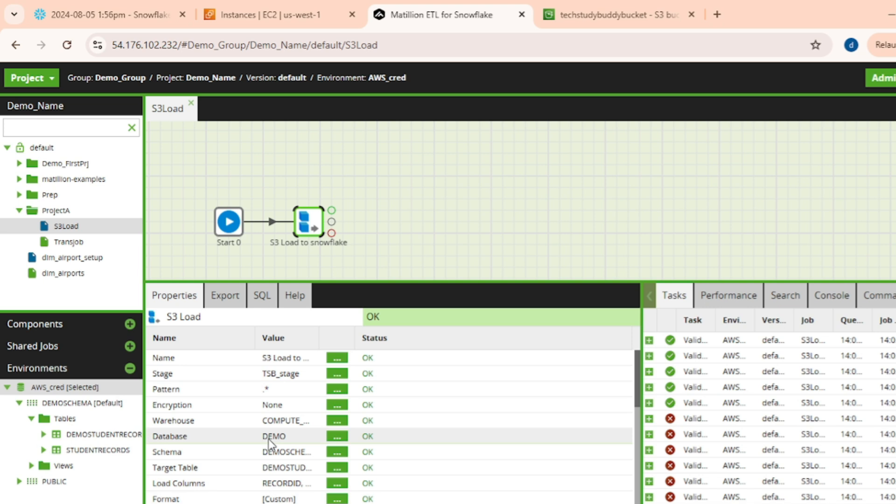
# Add a note to the S3 Load component reading 'S3 load for loading student records'.
pyautogui.rightClick(306, 226)
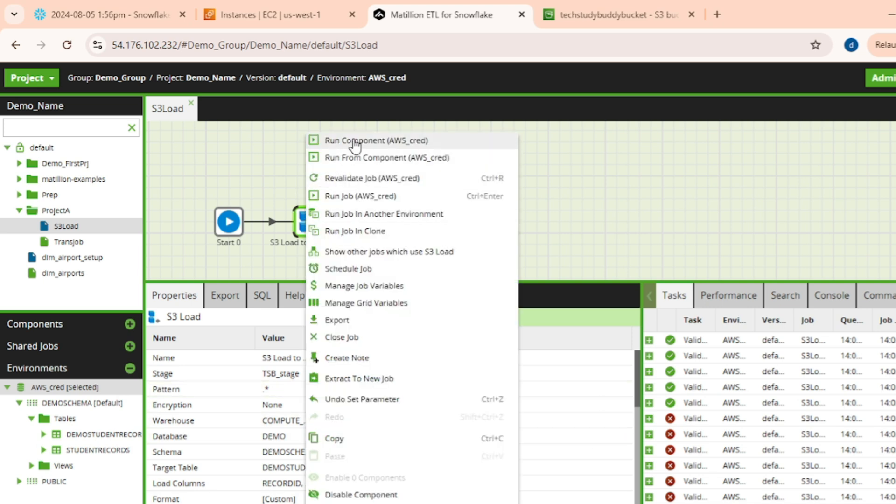
pyautogui.rightClick(297, 223)
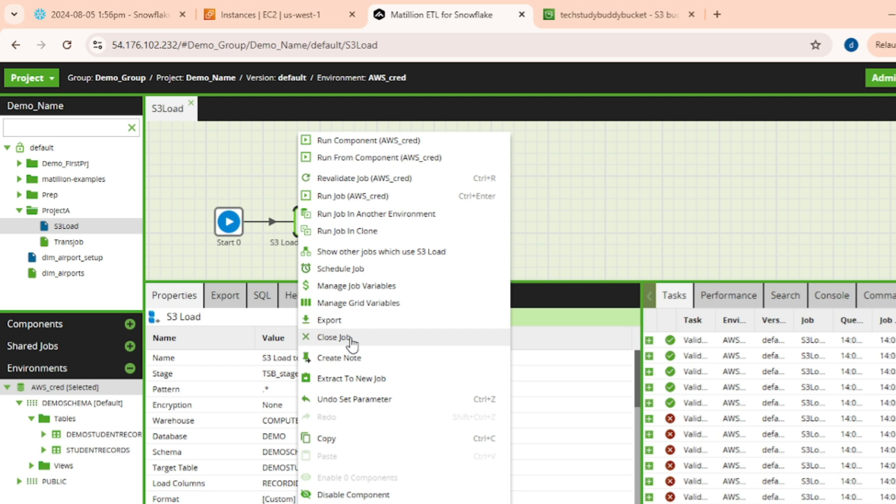
pyautogui.click(349, 359)
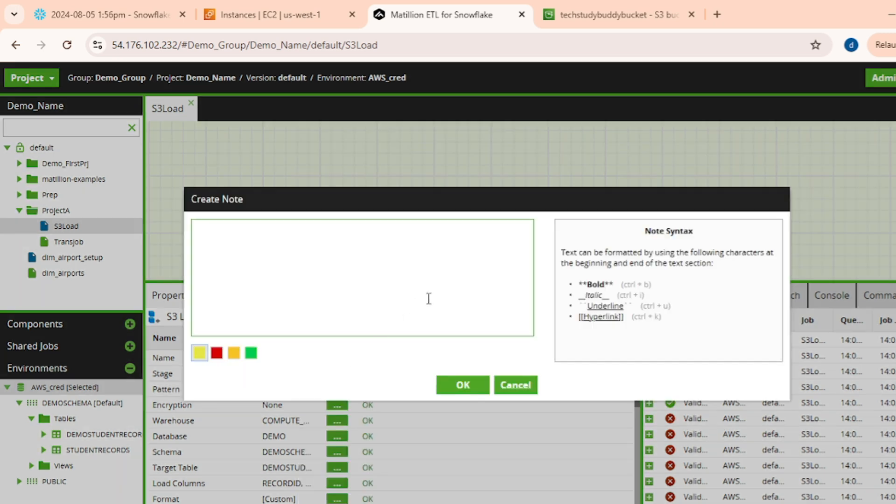
pyautogui.write('S3')
pyautogui.write('load for lloading student records')
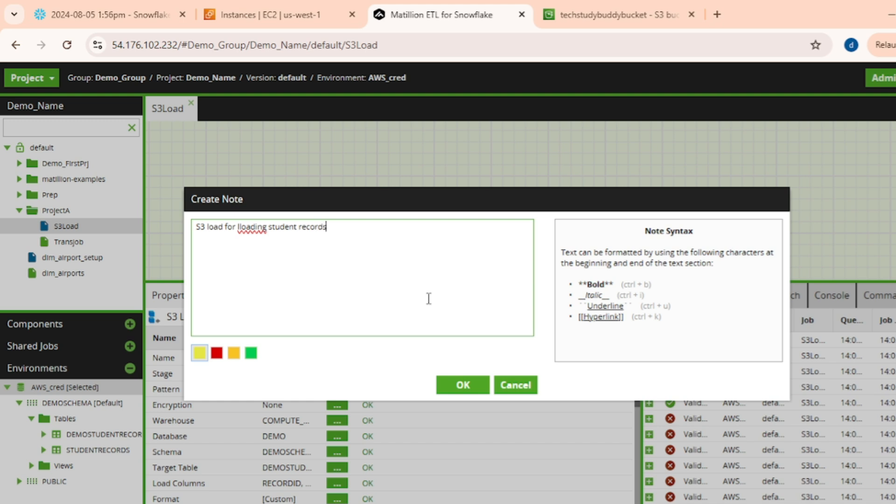
pyautogui.click(240, 228)
pyautogui.press('BackSpace')
pyautogui.click(460, 384)
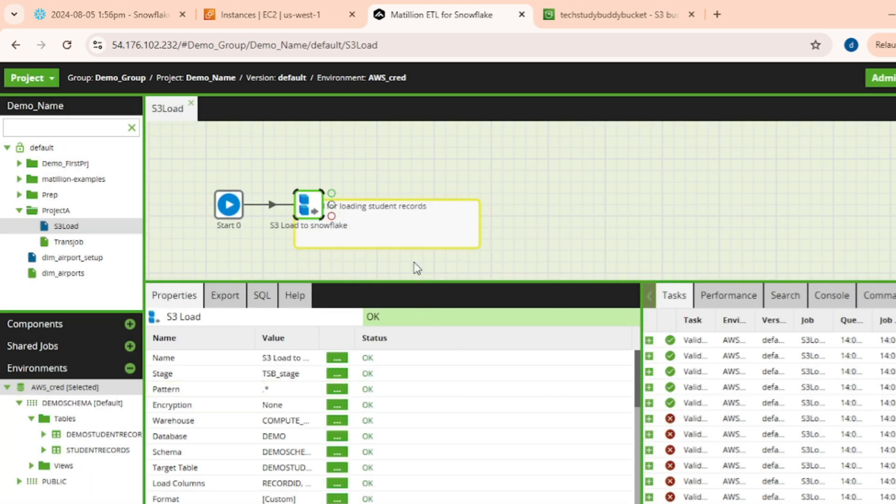
# Move the student-records note above the Start and S3 Load components, reopening it and confirming its text.
pyautogui.moveTo(409, 228); pyautogui.dragTo(363, 166)
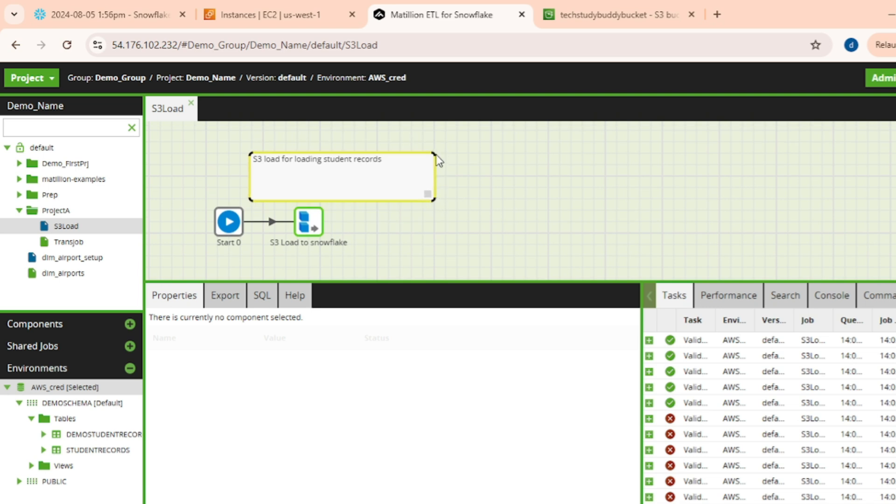
pyautogui.doubleClick(262, 182)
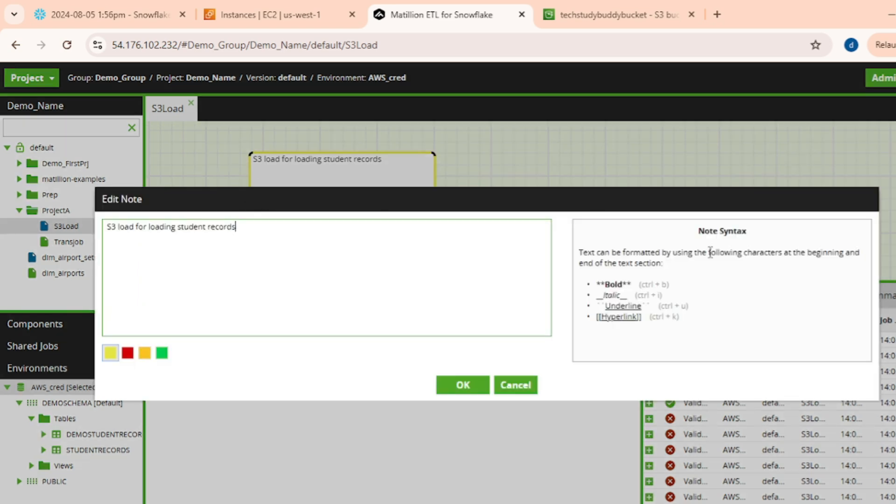
pyautogui.click(461, 388)
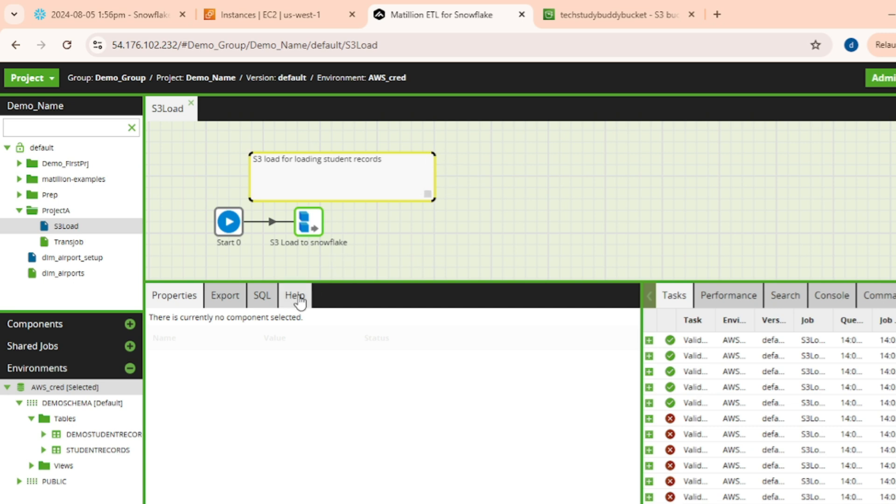
# Run the whole S3Load job in the AWS_cred environment from the S3 Load component.
pyautogui.rightClick(304, 222)
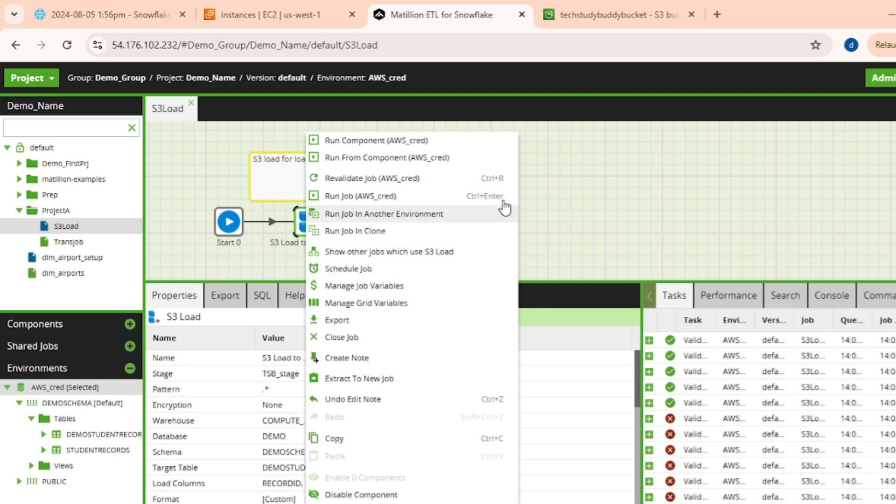
pyautogui.click(605, 194)
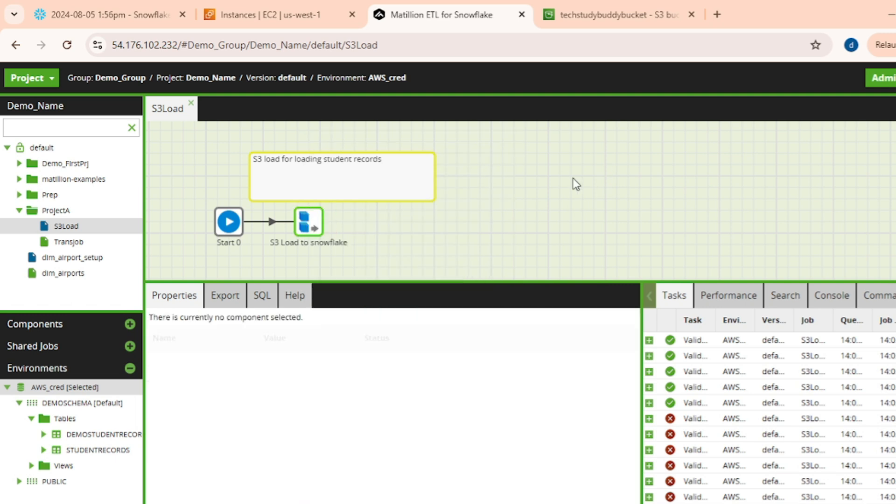
pyautogui.rightClick(312, 230)
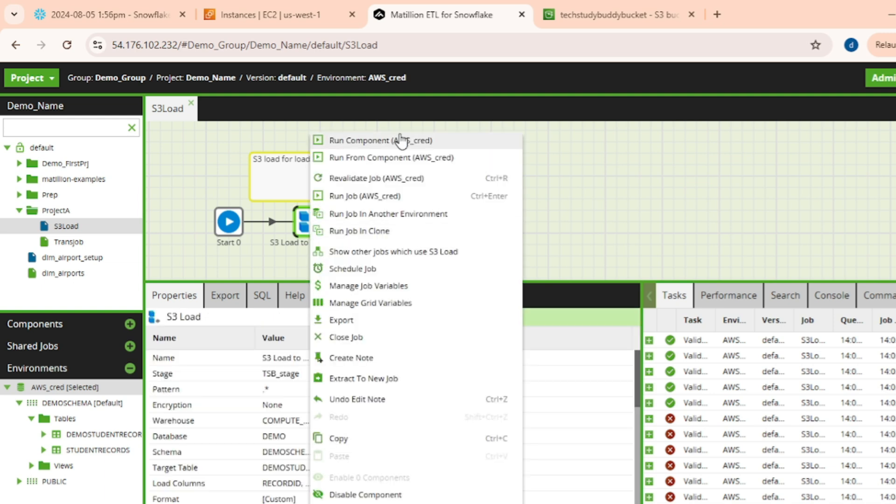
pyautogui.click(376, 197)
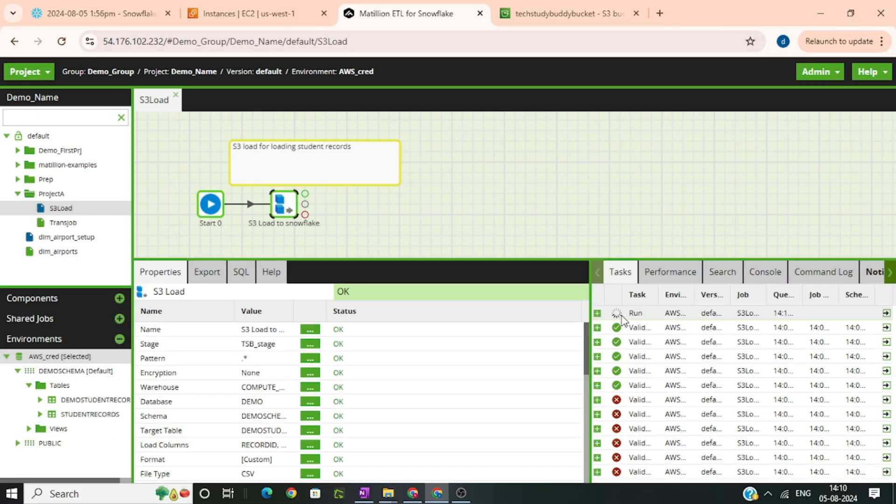
# Open the job run's task details and expand S3Load to see each component's result.
pyautogui.click(886, 312)
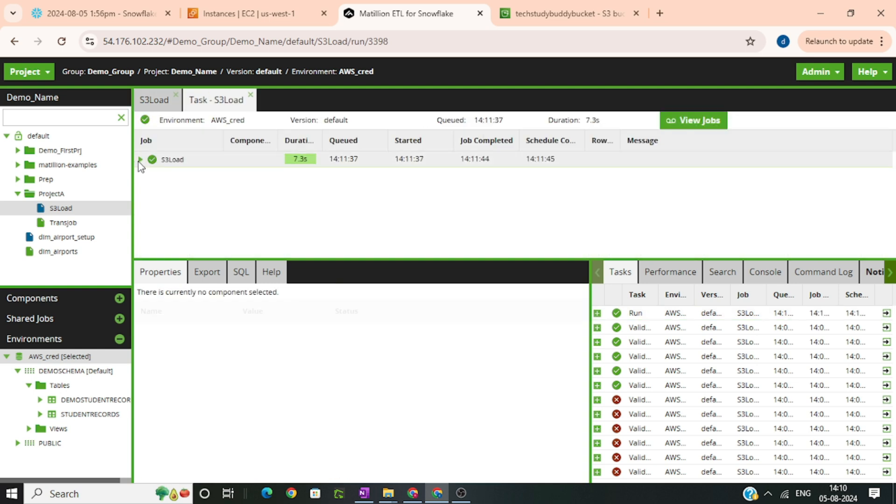
pyautogui.click(139, 160)
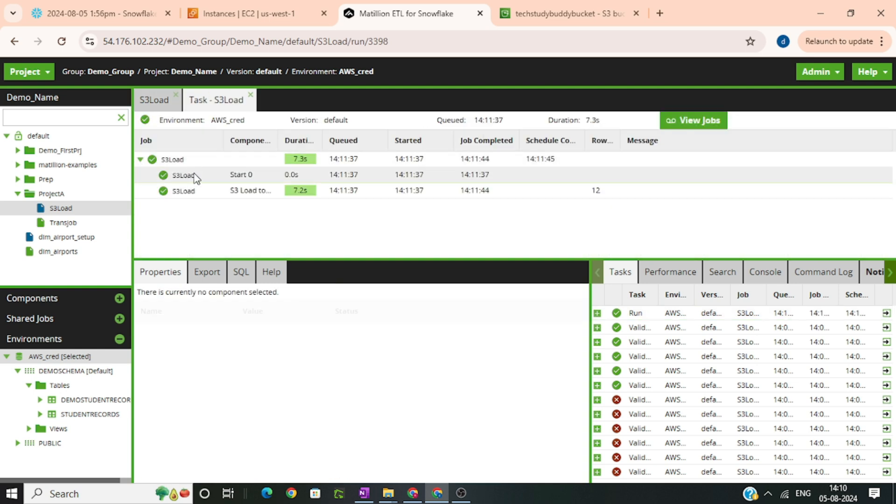
pyautogui.moveTo(279, 136); pyautogui.dragTo(325, 137)
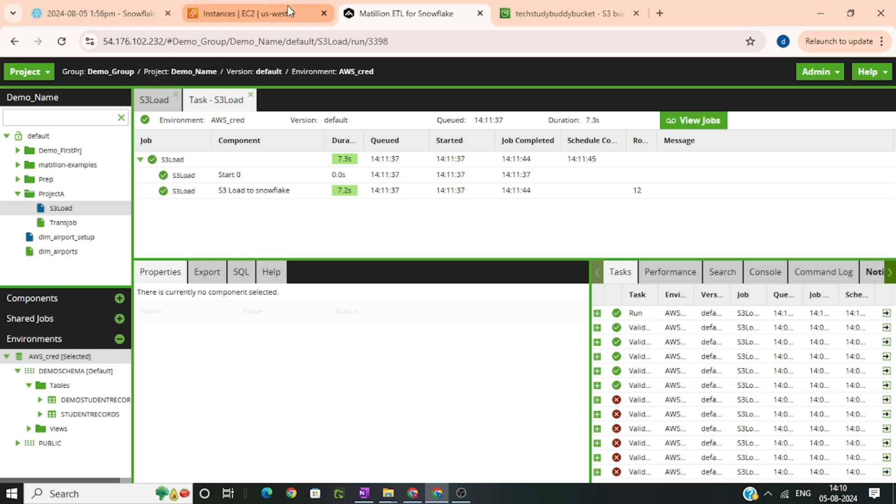
# In the Snowflake worksheet, write and run SELECT * FROM demoStudentRecords, then scroll through the returned rows.
pyautogui.click(171, 14)
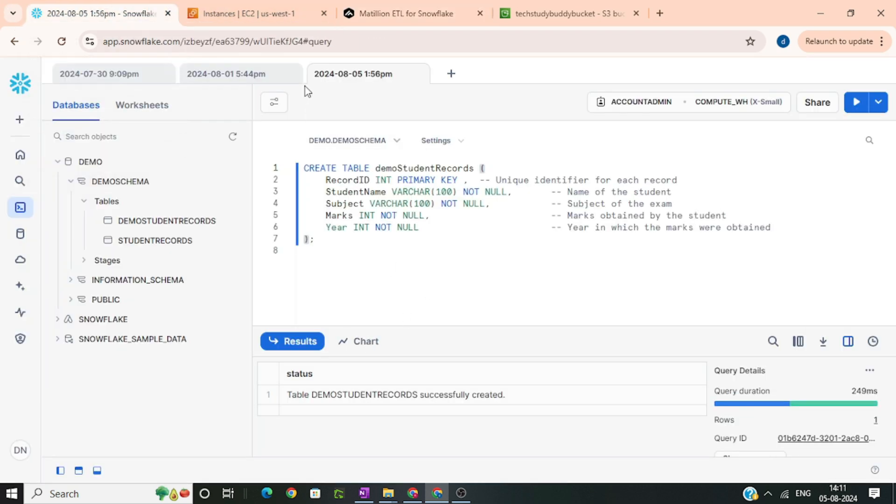
pyautogui.click(331, 242)
pyautogui.press('Return')
pyautogui.press('Return')
pyautogui.press('Return')
pyautogui.write('SELECT ')
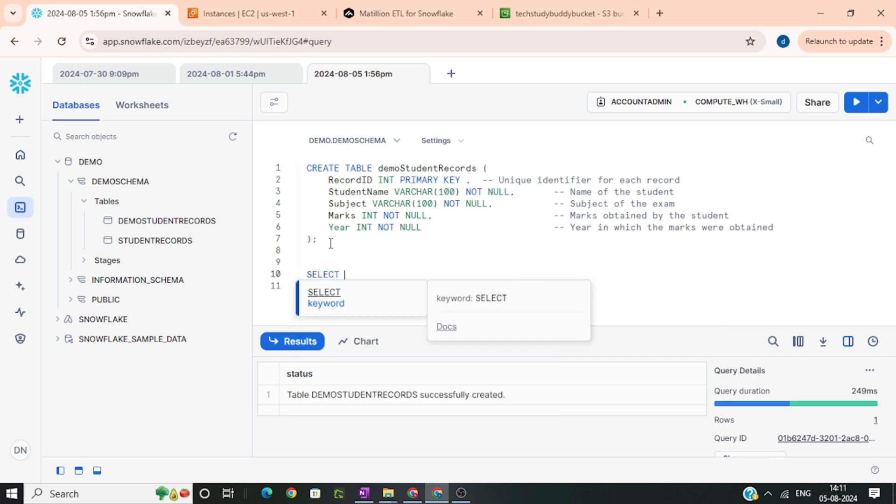
pyautogui.write('* FORM')
pyautogui.press('BackSpace')
pyautogui.press('BackSpace')
pyautogui.press('BackSpace')
pyautogui.press('BackSpace')
pyautogui.write('ROM')
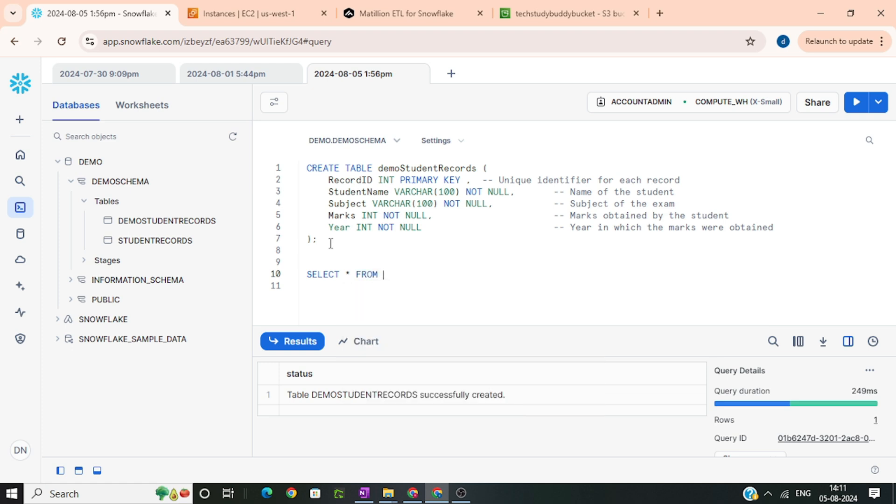
pyautogui.doubleClick(411, 169)
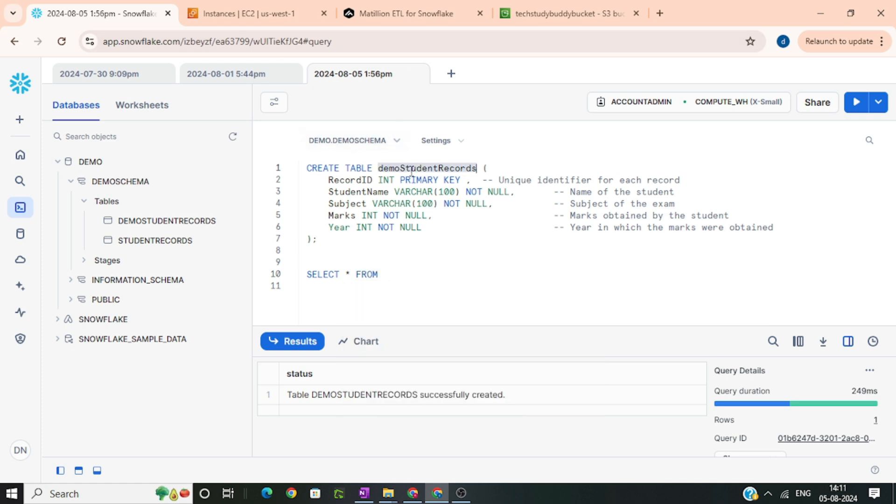
pyautogui.hotkey('ctrl', 'c')
pyautogui.click(413, 276)
pyautogui.hotkey('ctrl', 'v')
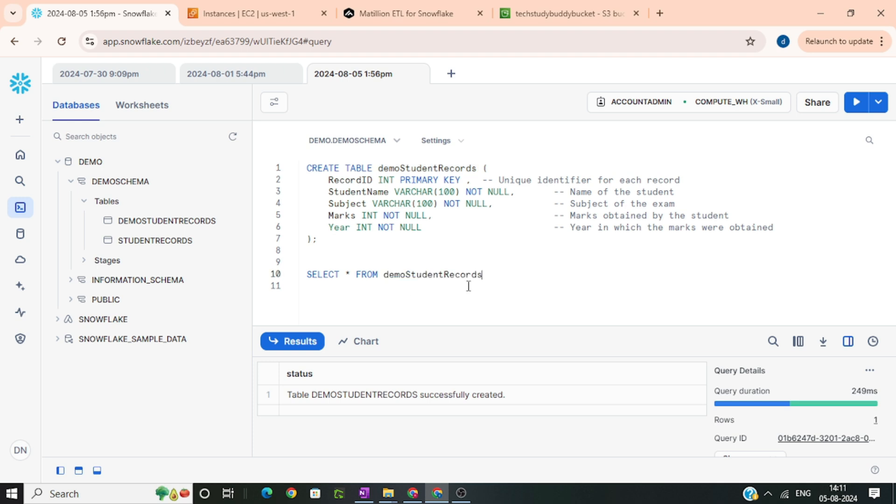
pyautogui.moveTo(535, 283); pyautogui.dragTo(274, 280)
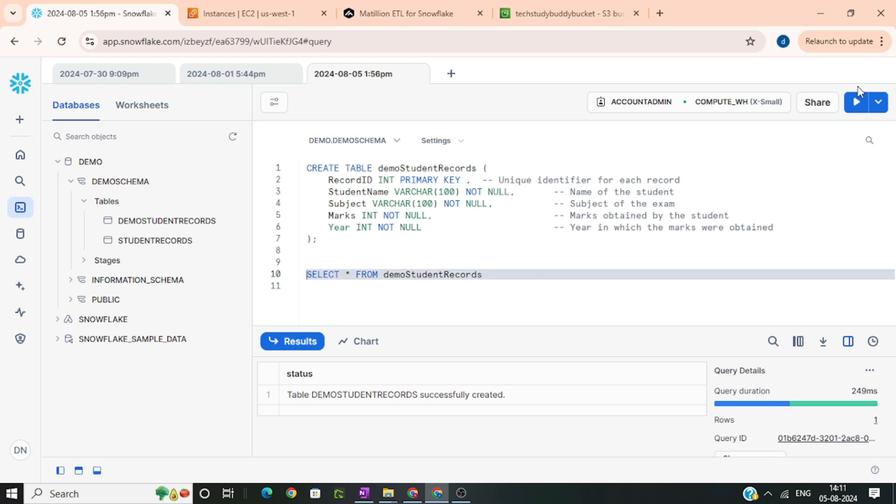
pyautogui.click(856, 110)
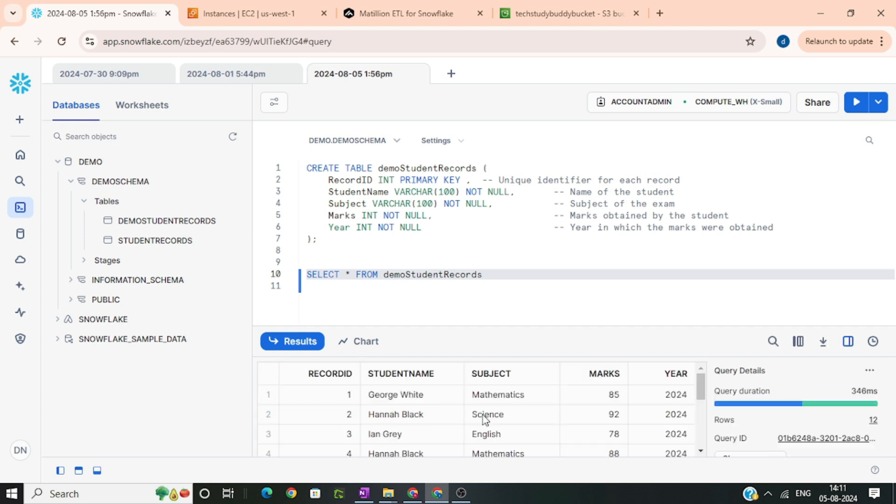
pyautogui.scroll(-3, 500, 412)
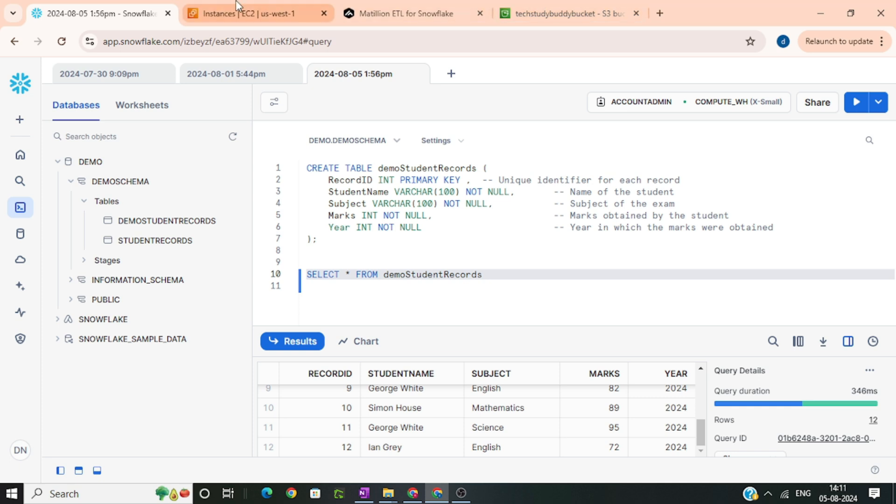
# Collapse the 'LOADING DATA FROM S3 TO SNOWFLAKE FROM MATILLION' practical section in the OneNote notes.
pyautogui.click(411, 10)
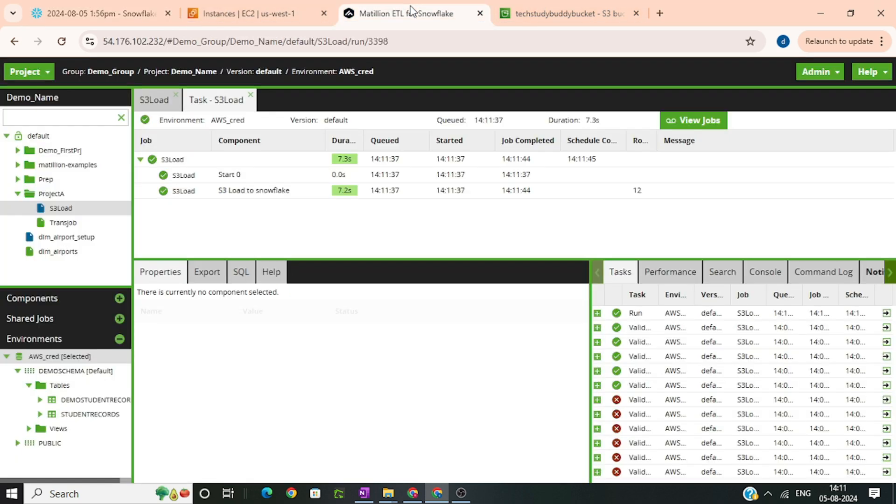
pyautogui.click(364, 493)
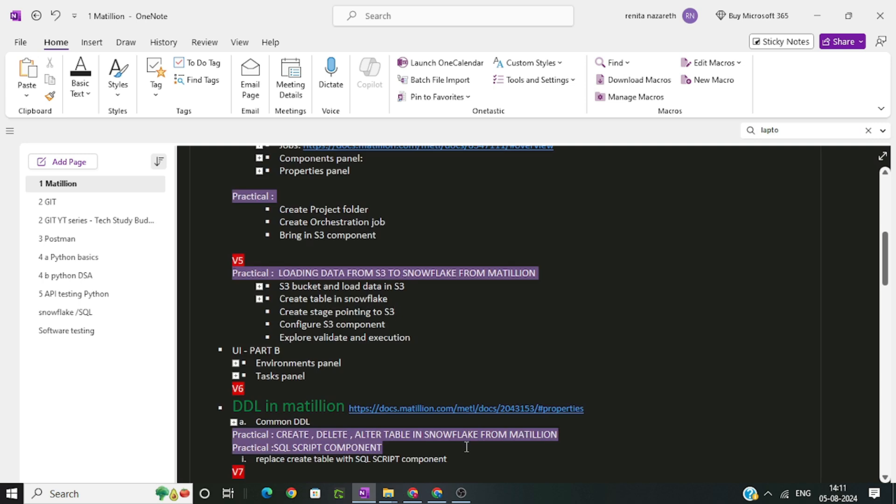
pyautogui.doubleClick(211, 270)
pyautogui.click(343, 301)
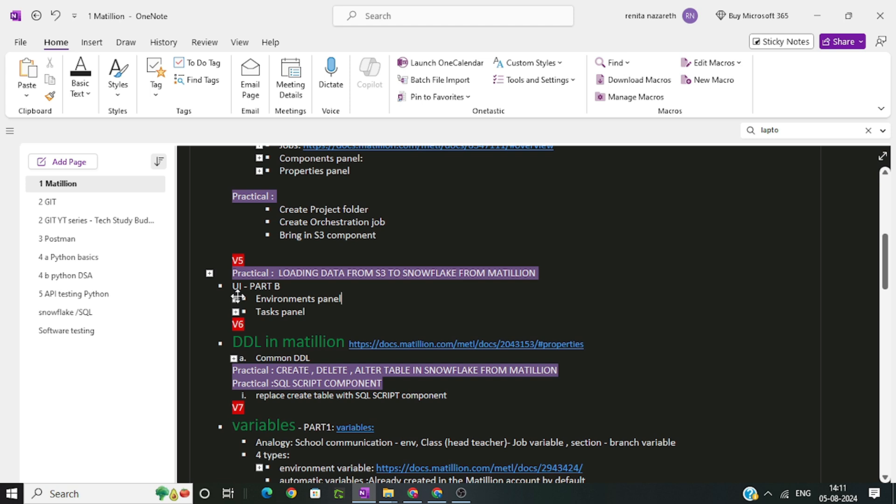
pyautogui.moveTo(588, 16); pyautogui.dragTo(895, 14)
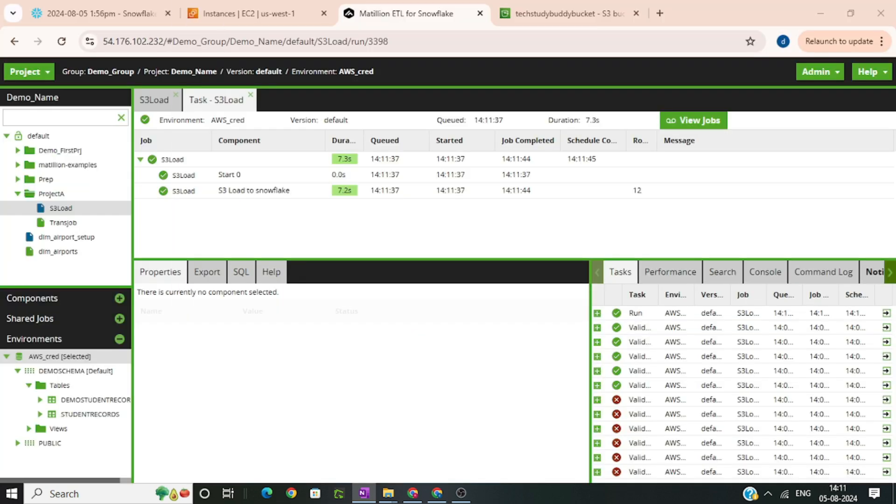
# Browse the AWS_cred environment's schema tree and its context menu without choosing anything.
pyautogui.click(48, 346)
pyautogui.click(47, 342)
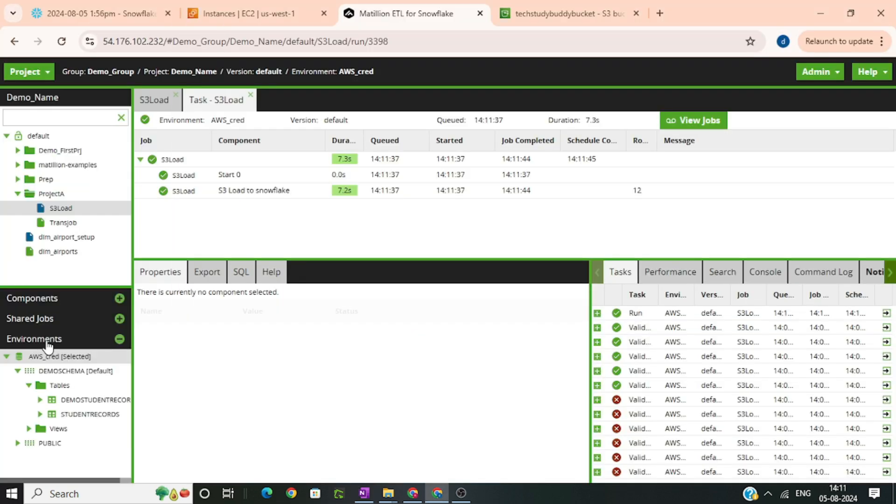
pyautogui.click(13, 207)
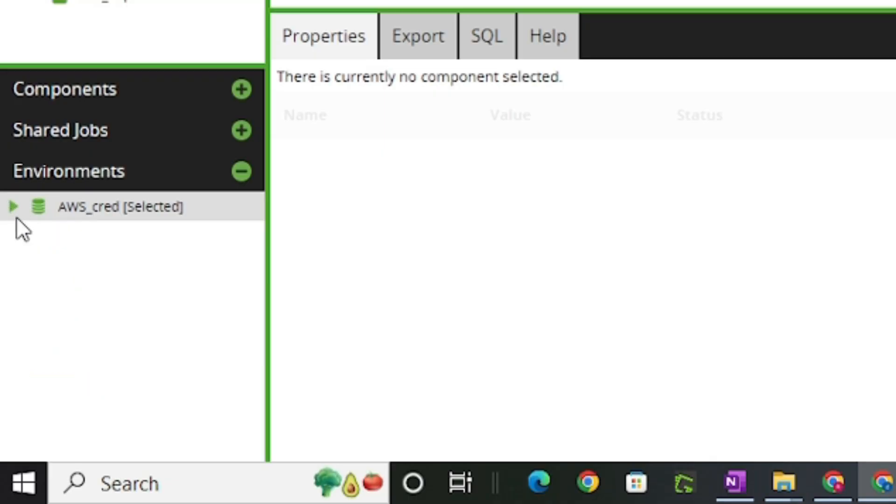
pyautogui.click(13, 206)
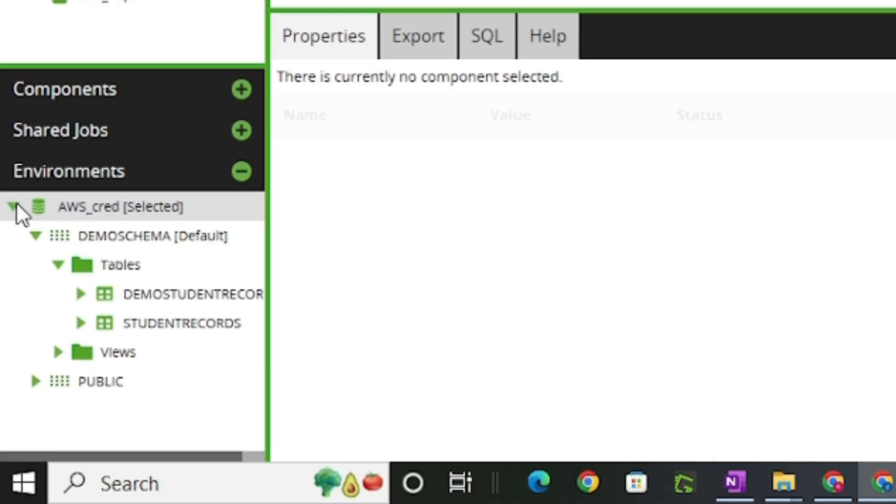
pyautogui.click(34, 235)
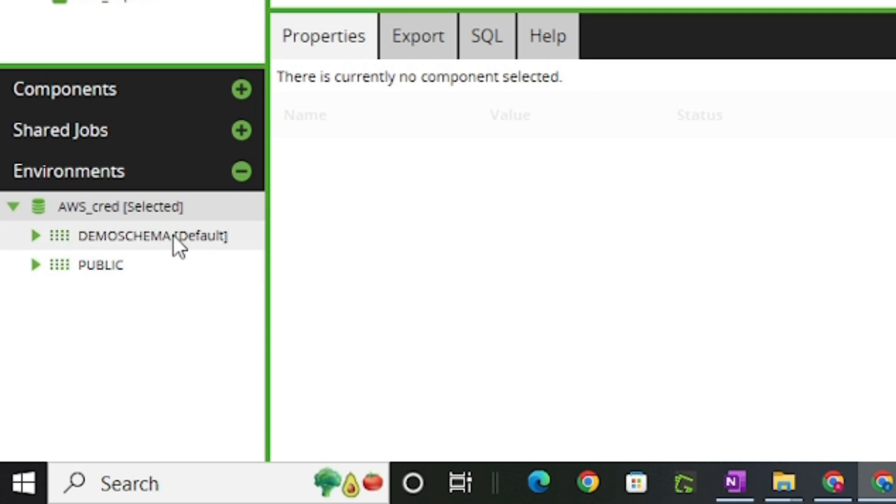
pyautogui.rightClick(88, 213)
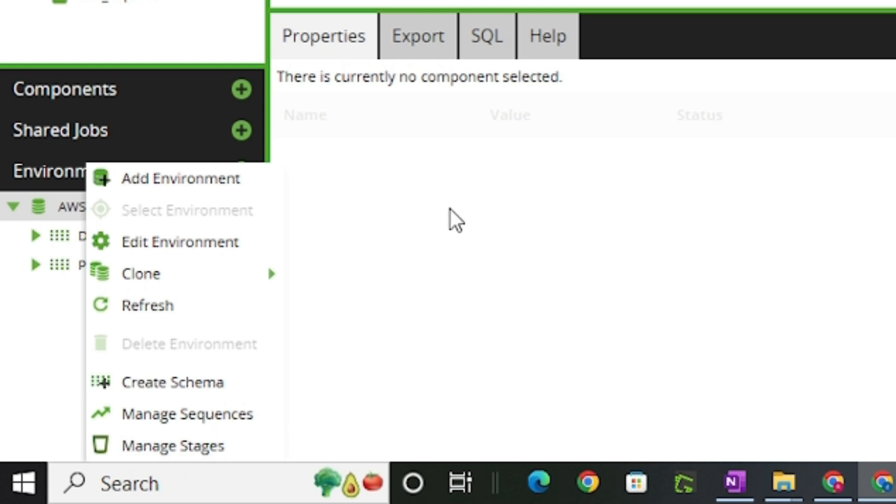
pyautogui.click(450, 222)
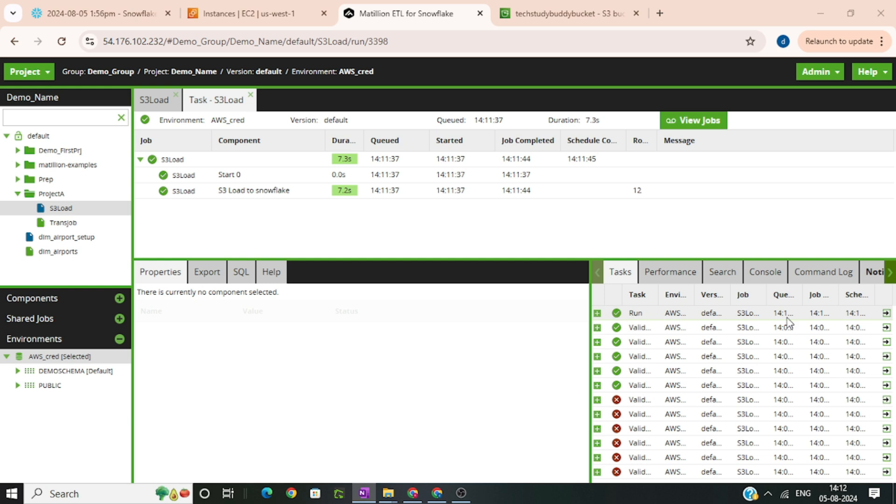
# Examine the run's entry in the Tasks panel, then the Search, Console, Command Log and Notices panels.
pyautogui.click(597, 313)
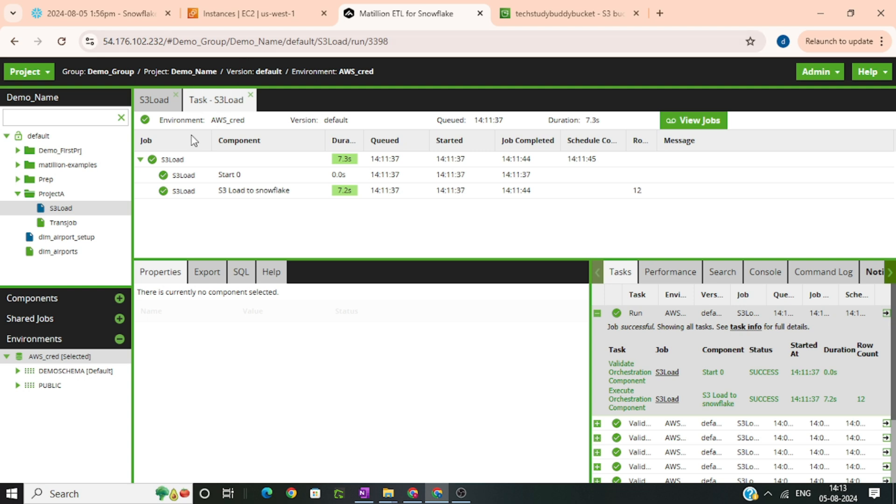
pyautogui.click(723, 286)
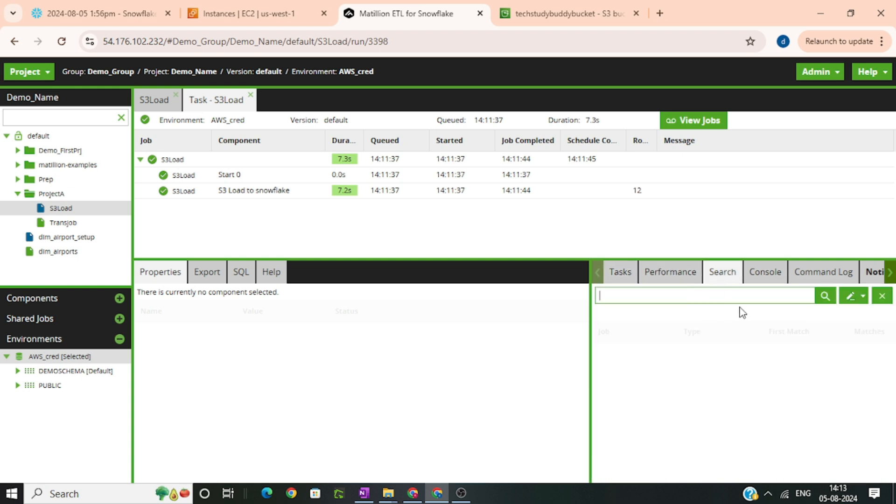
pyautogui.click(775, 279)
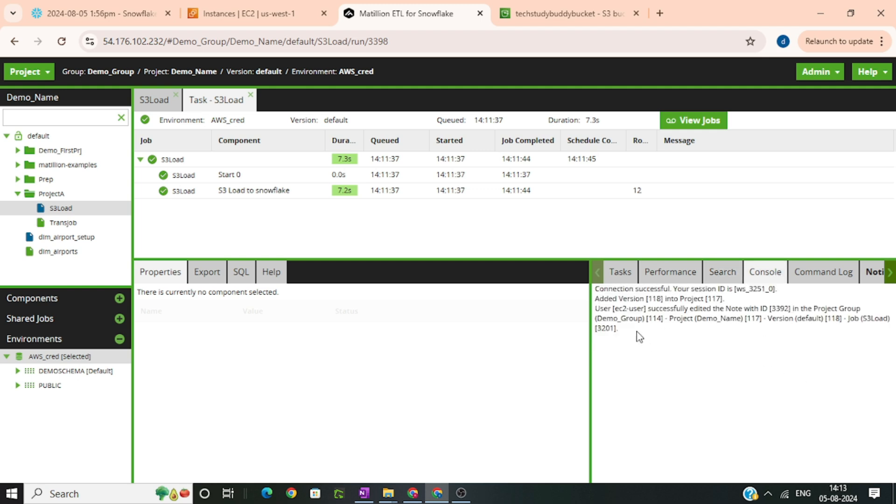
pyautogui.moveTo(637, 336); pyautogui.dragTo(595, 287)
pyautogui.click(770, 312)
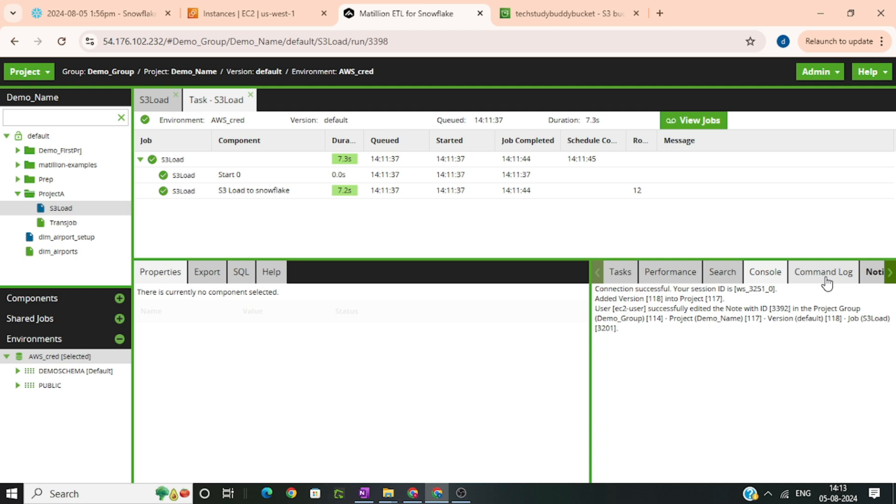
pyautogui.click(825, 280)
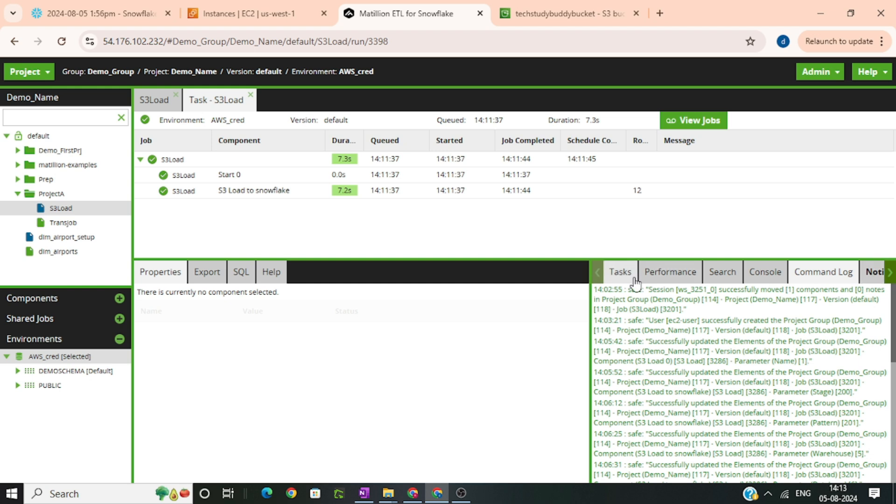
pyautogui.click(621, 273)
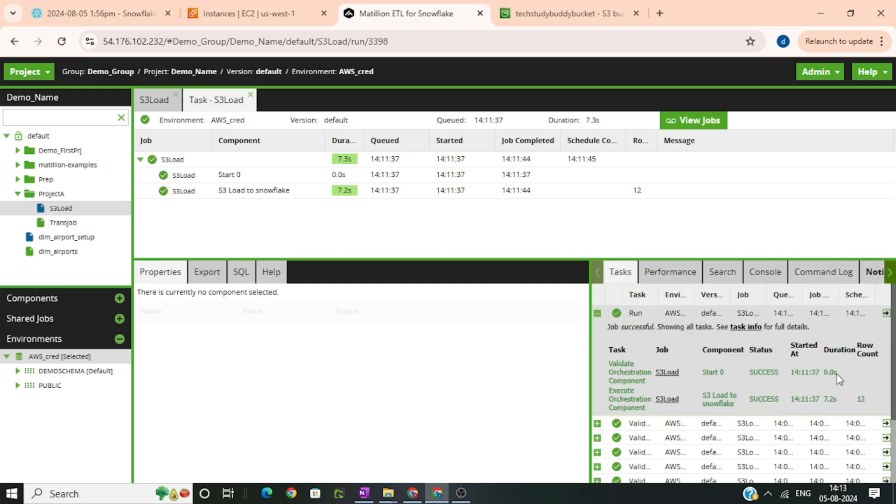
pyautogui.click(871, 276)
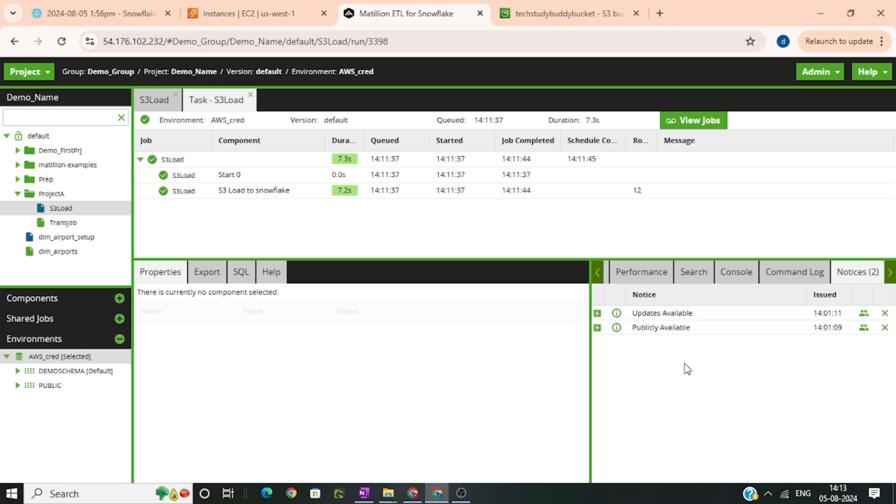
# Examine the latest run's task details in the Tasks panel.
pyautogui.click(597, 275)
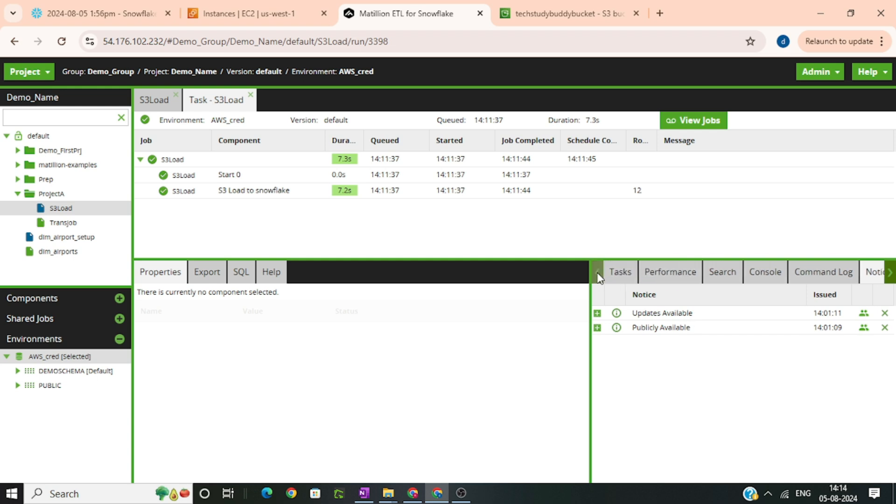
pyautogui.click(617, 275)
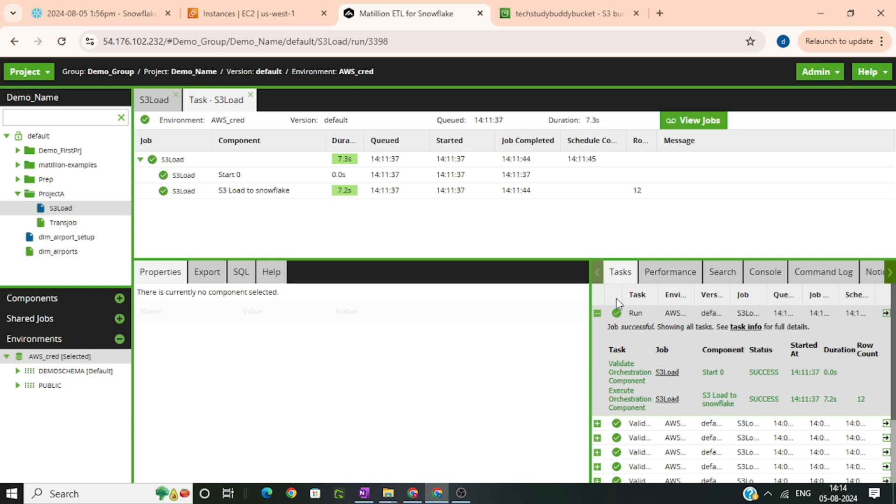
pyautogui.click(597, 313)
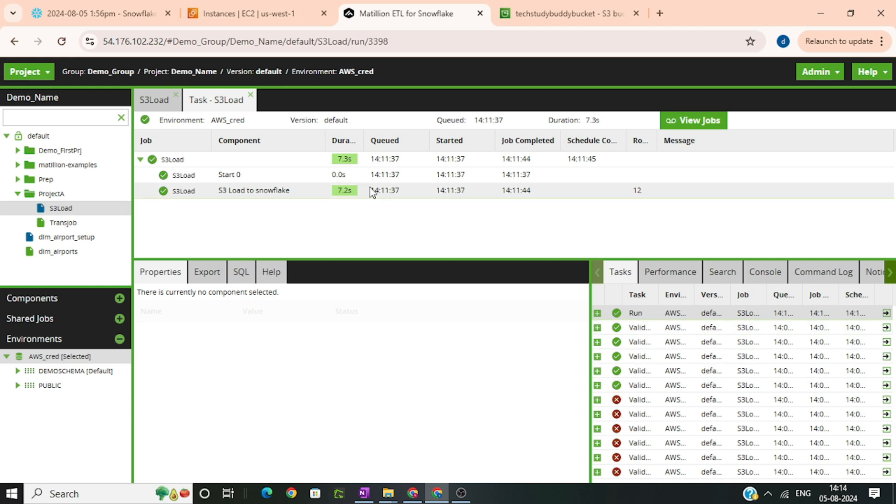
# Return to the S3Load job canvas and browse the S3 Load component's context menu without choosing anything.
pyautogui.click(156, 107)
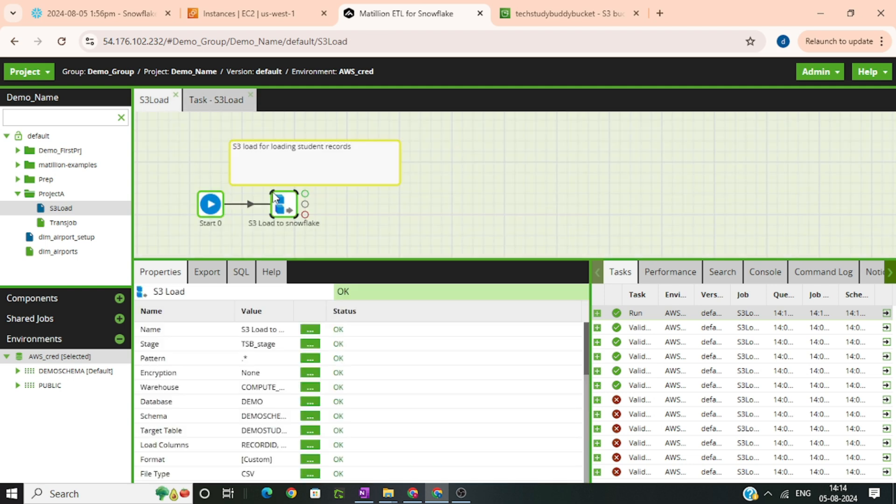
pyautogui.rightClick(282, 203)
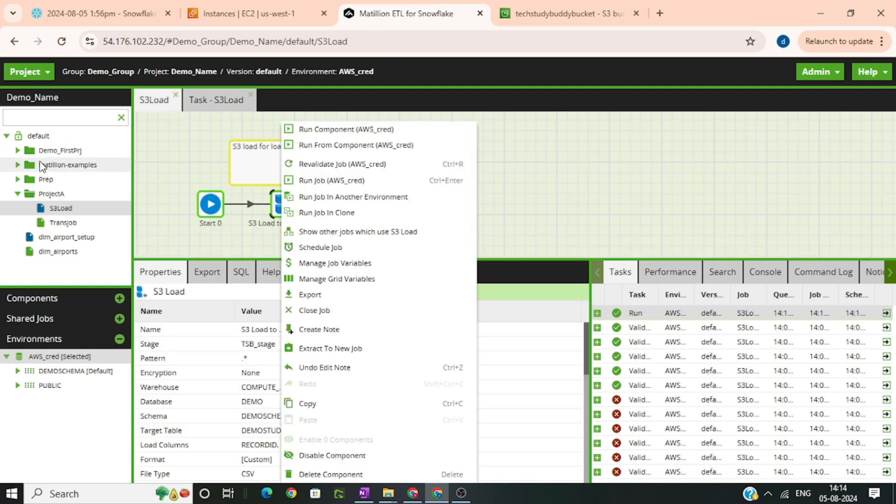
pyautogui.click(476, 149)
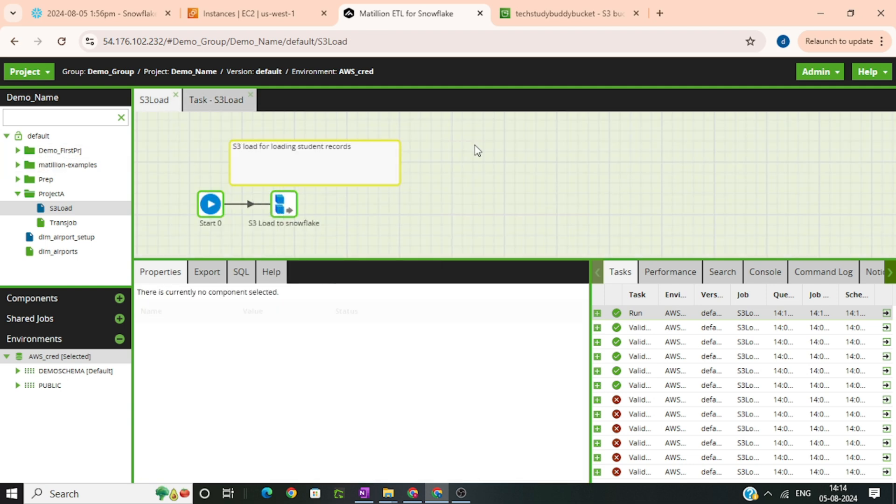
# Open the S3Load job's task history to review its past runs, then close it.
pyautogui.rightClick(67, 208)
pyautogui.click(125, 427)
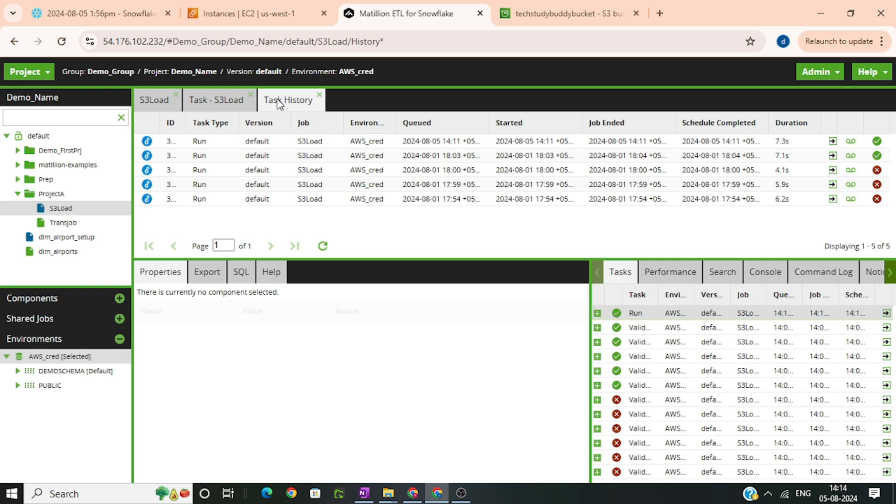
pyautogui.click(320, 95)
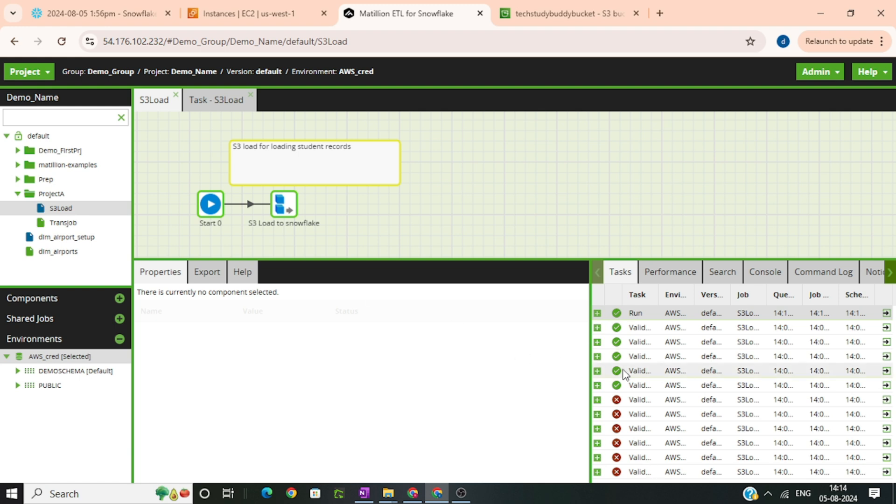
# Open the project's Task History view, then close it.
pyautogui.click(39, 75)
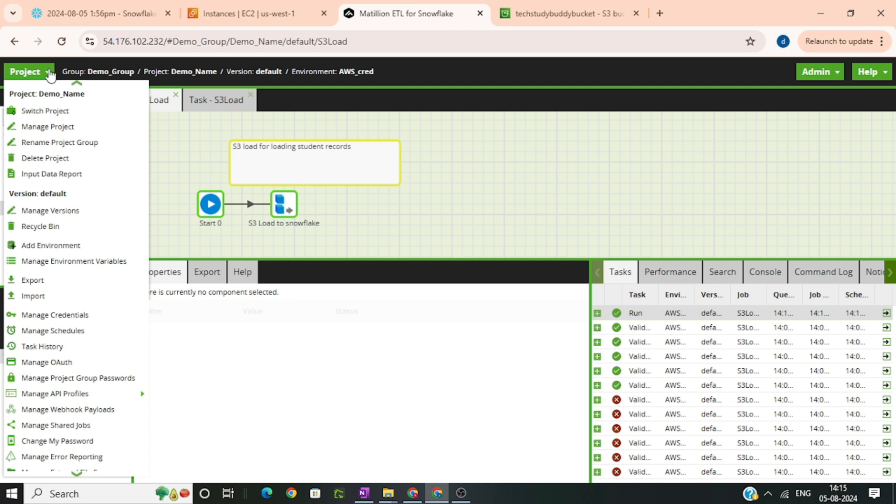
pyautogui.click(93, 346)
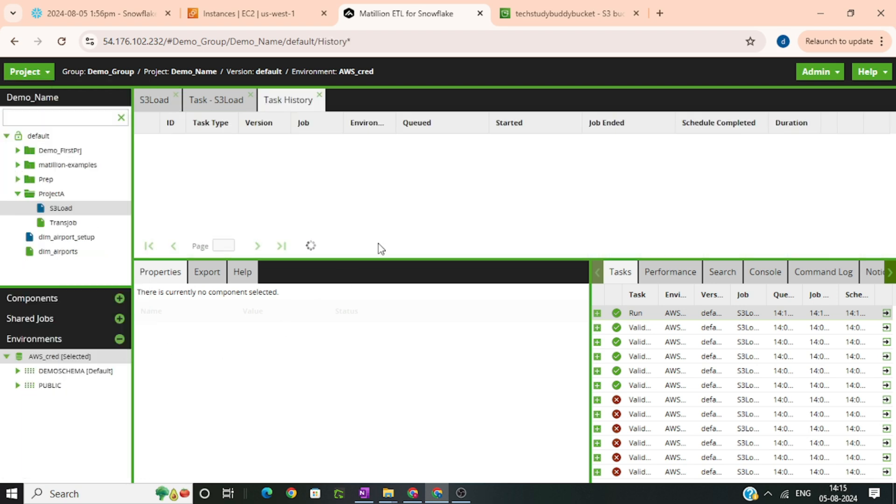
pyautogui.click(319, 95)
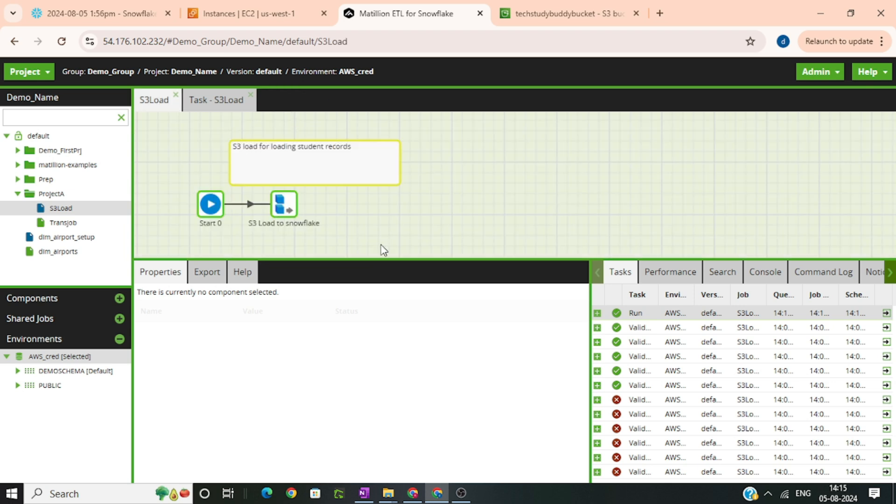